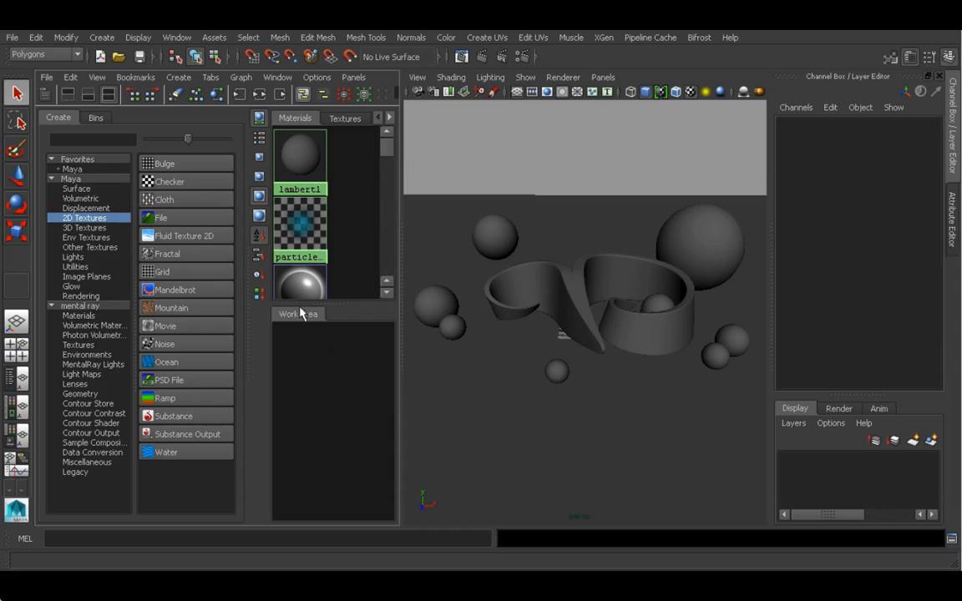
# Create a Blinn surface material and position its node in the Hypershade work area
pyautogui.click(73, 188)
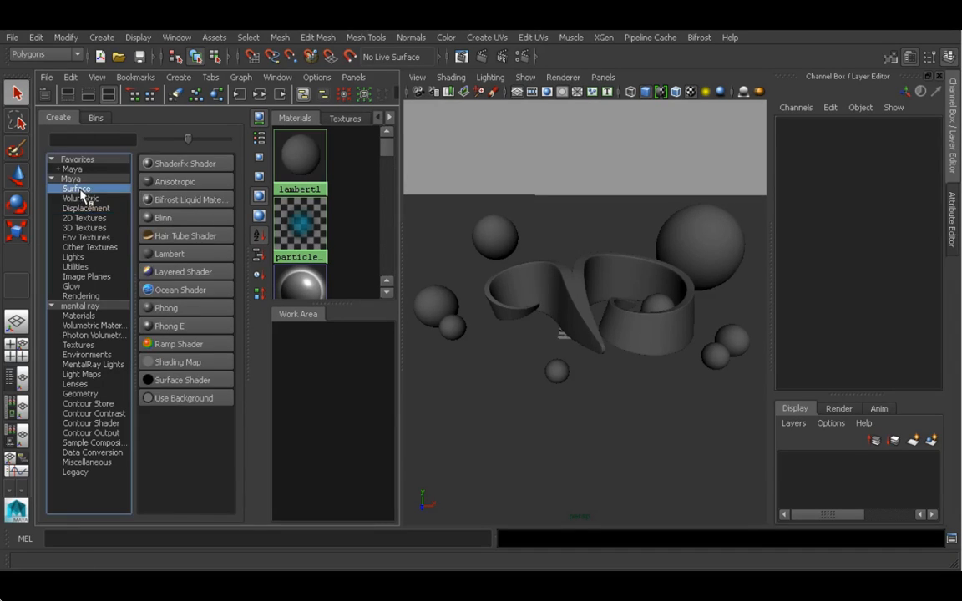
pyautogui.click(162, 218)
pyautogui.moveTo(306, 349); pyautogui.dragTo(356, 361)
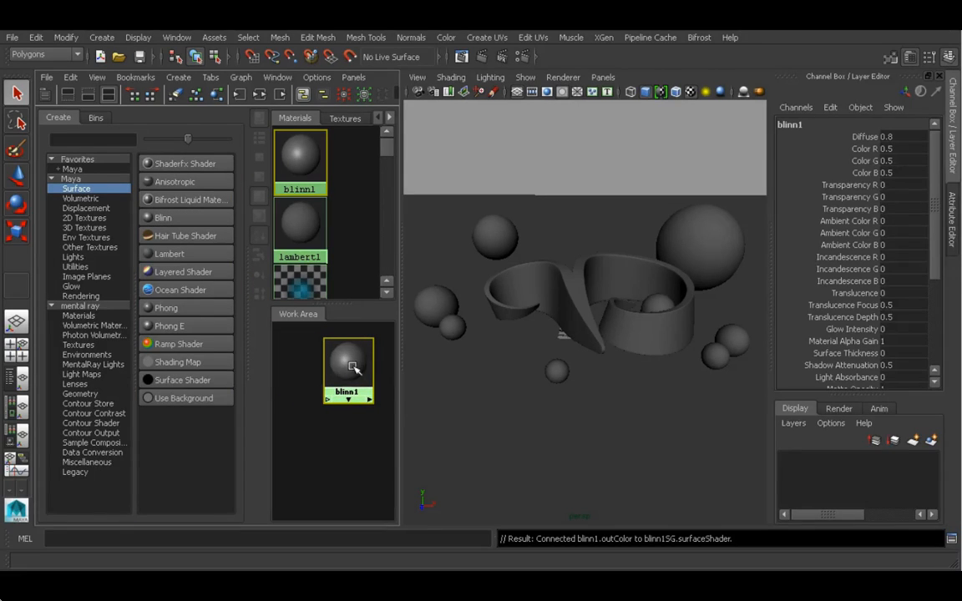
# Set the new Blinn material's color to teal, about RGB 0.117, 0.733, 0.745
pyautogui.doubleClick(354, 372)
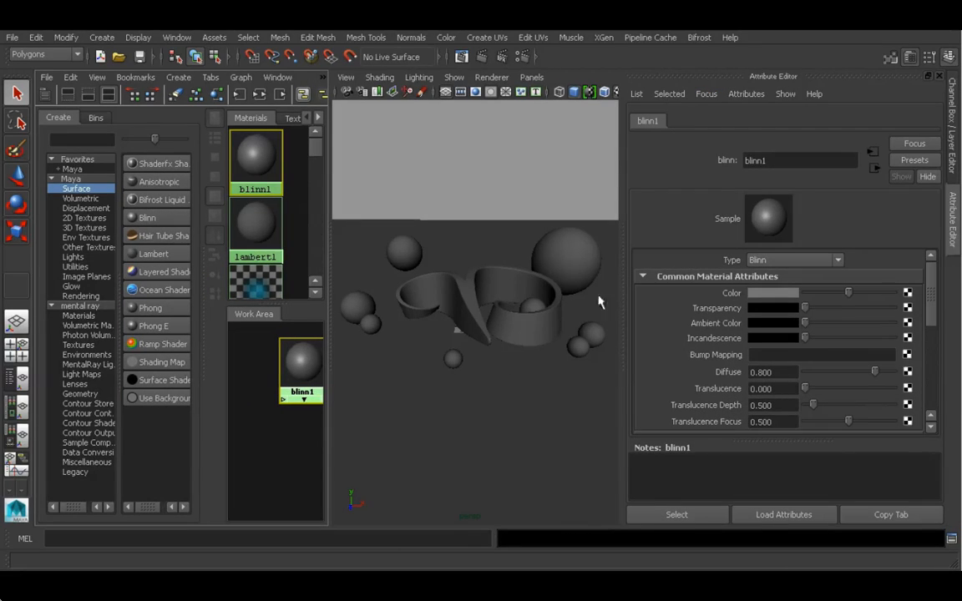
pyautogui.click(768, 294)
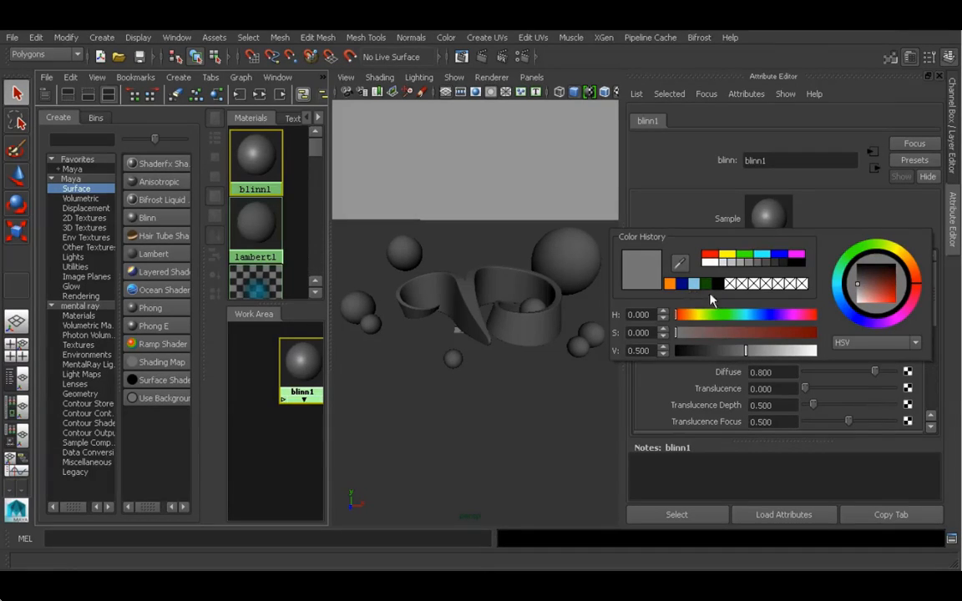
pyautogui.click(834, 287)
pyautogui.moveTo(869, 282); pyautogui.dragTo(882, 305)
pyautogui.moveTo(837, 278); pyautogui.dragTo(889, 292)
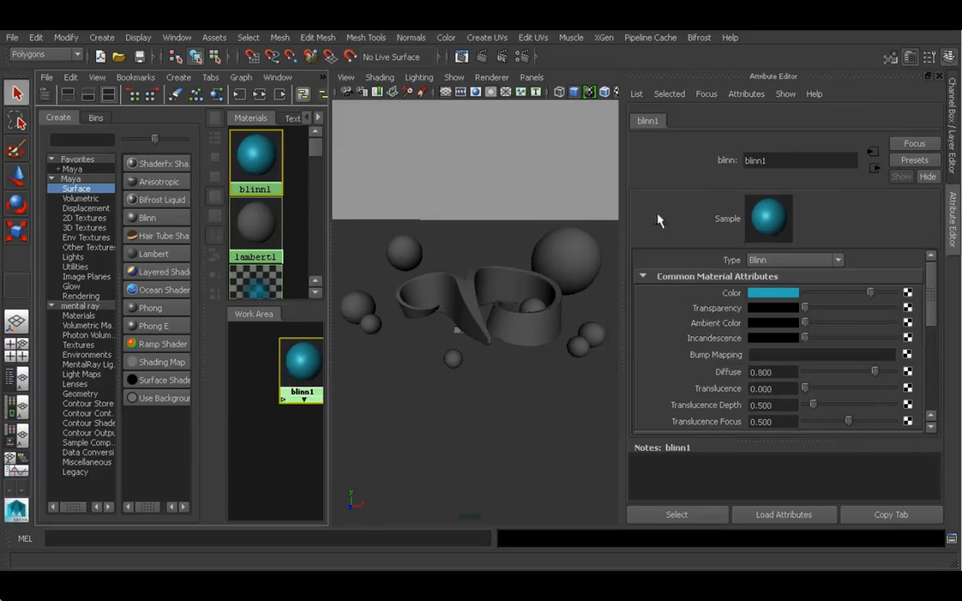
# Reposition the teal Blinn node in the work area and apply the material to the curved sculpture
pyautogui.moveTo(310, 356); pyautogui.dragTo(287, 371)
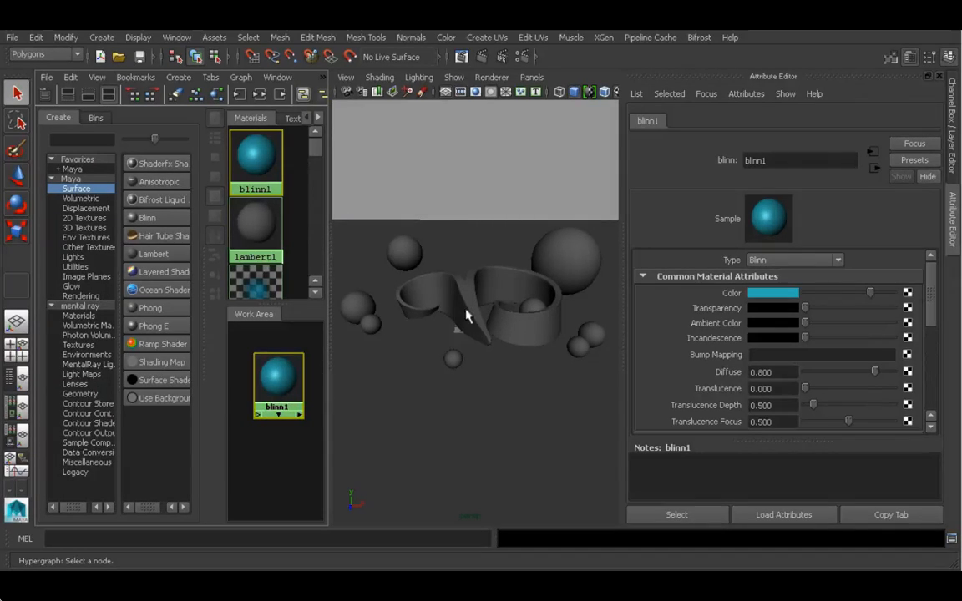
pyautogui.hotkey('ctrl', 'a')
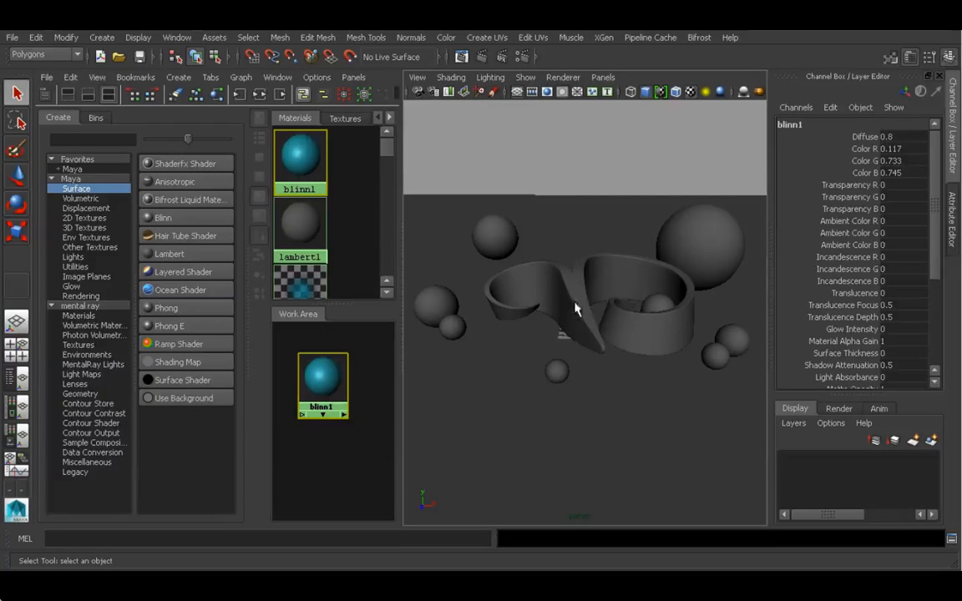
pyautogui.moveTo(323, 382); pyautogui.dragTo(339, 401)
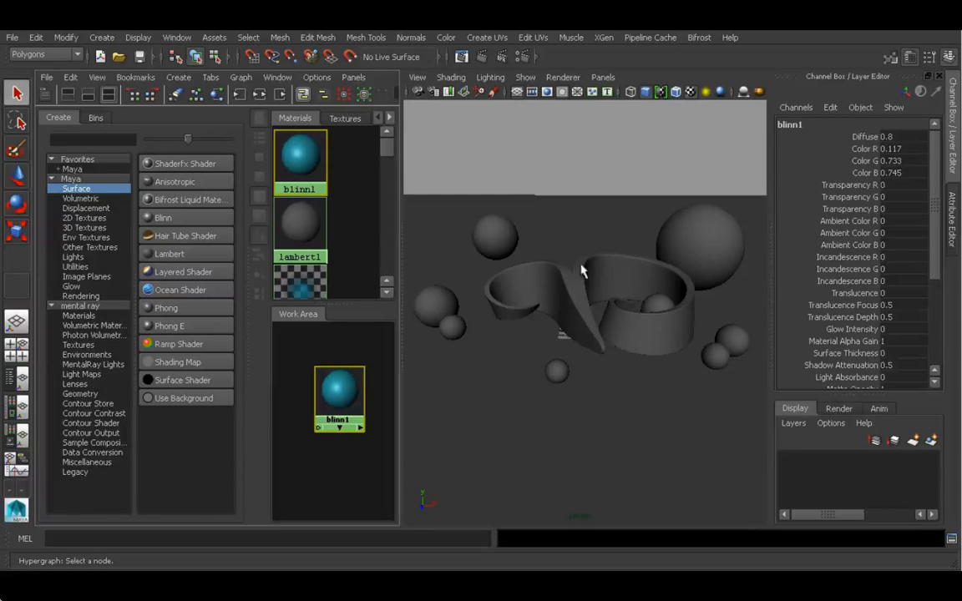
pyautogui.moveTo(334, 384)
pyautogui.mouseDown(button='middle')
pyautogui.moveTo(324, 391)
pyautogui.moveTo(375, 388)
pyautogui.moveTo(534, 315)
pyautogui.moveTo(539, 282)
pyautogui.mouseUp(button='middle')
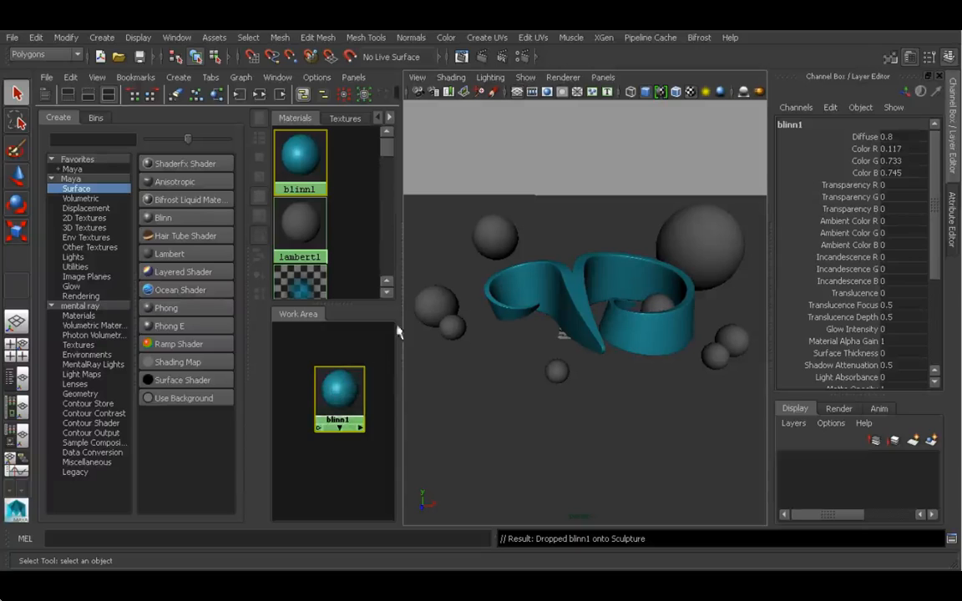
pyautogui.moveTo(344, 389); pyautogui.dragTo(460, 273, button='middle')
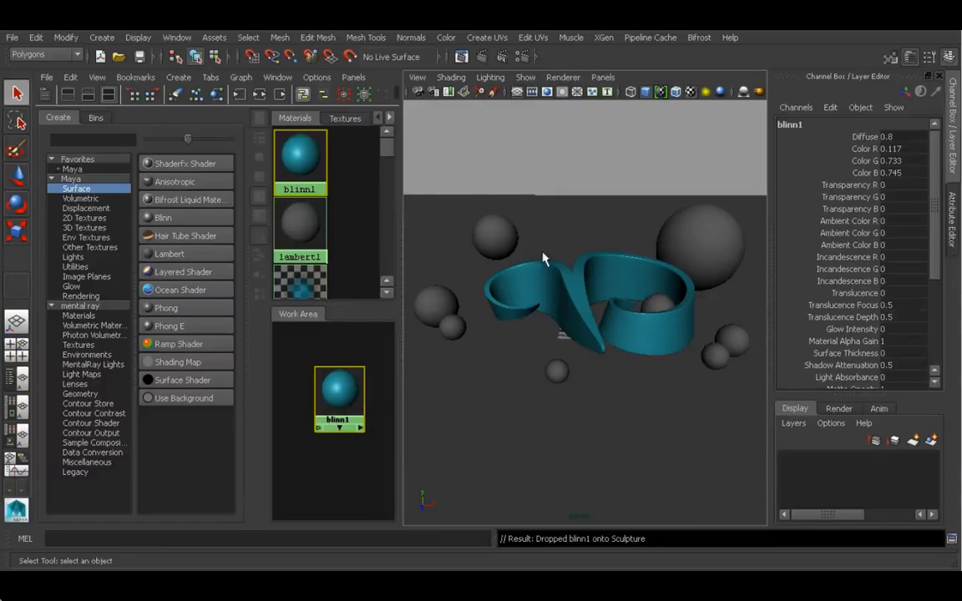
# Assign the blinn1 material to three spheres together: pSphere3, the small sphere left of the sculpture and pSphere6 behind it
pyautogui.click(732, 342)
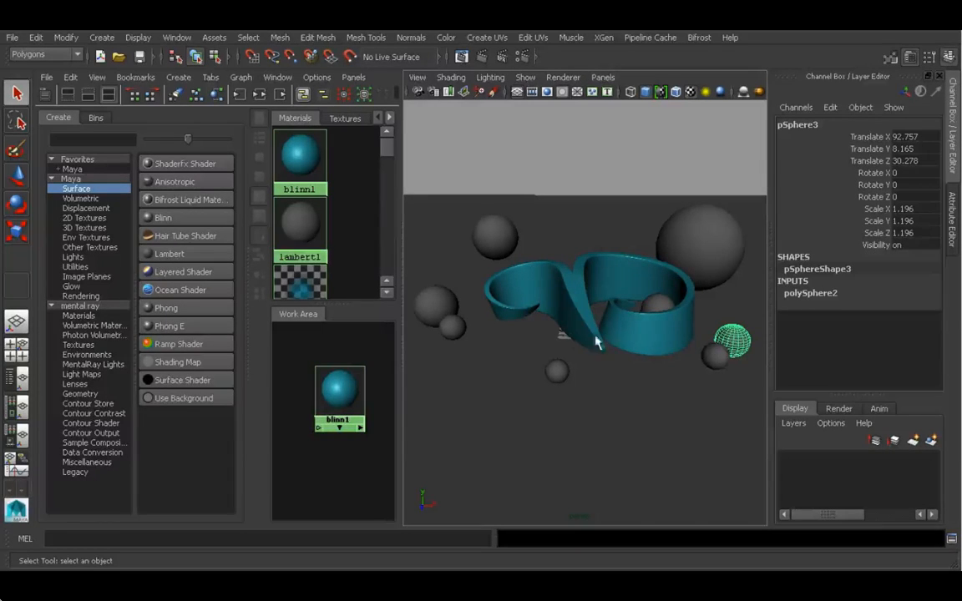
pyautogui.keyDown('shift'); pyautogui.click(451, 324); pyautogui.keyUp('shift')
pyautogui.keyDown('shift'); pyautogui.click(496, 250); pyautogui.keyUp('shift')
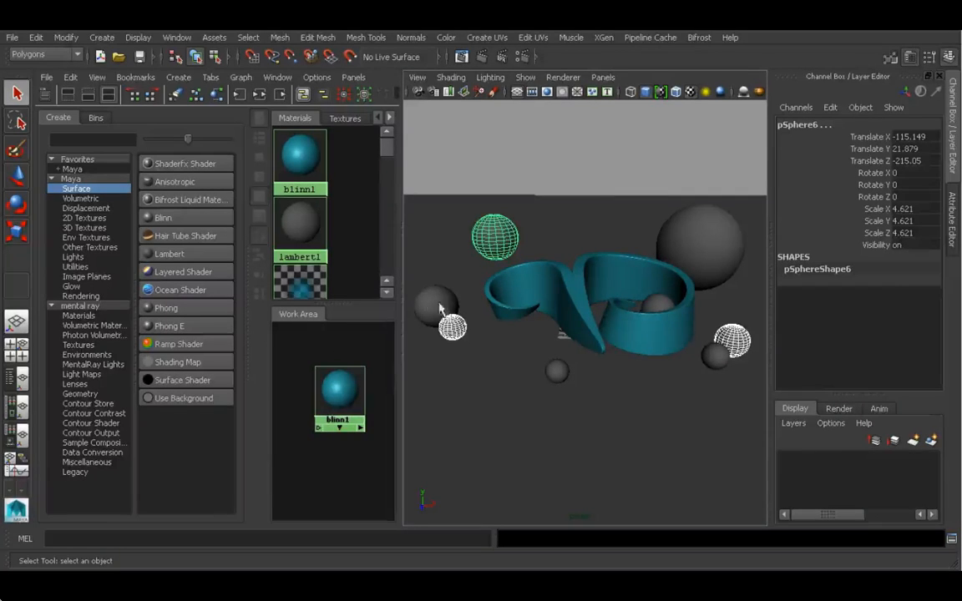
pyautogui.rightClick(343, 385)
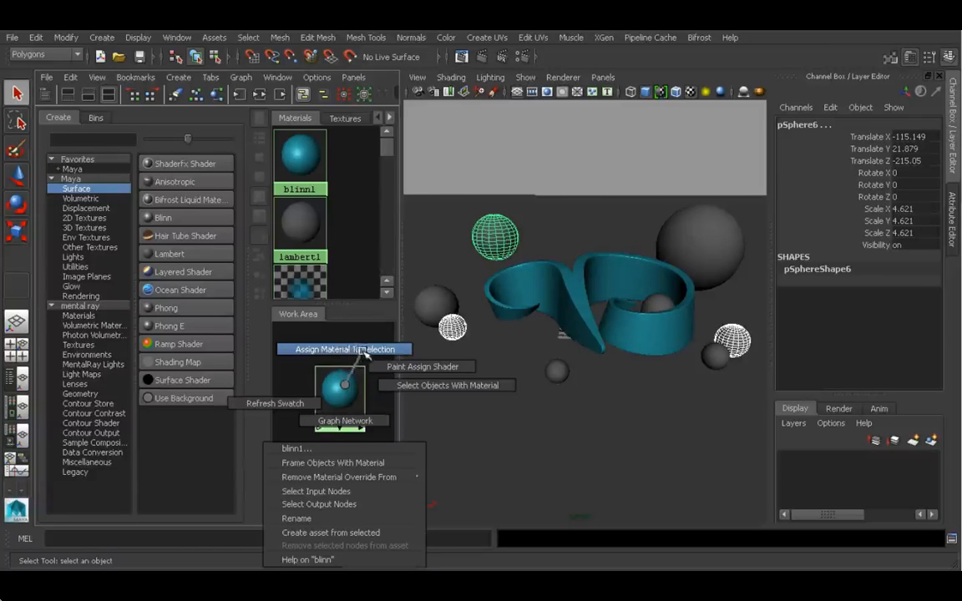
pyautogui.click(350, 351)
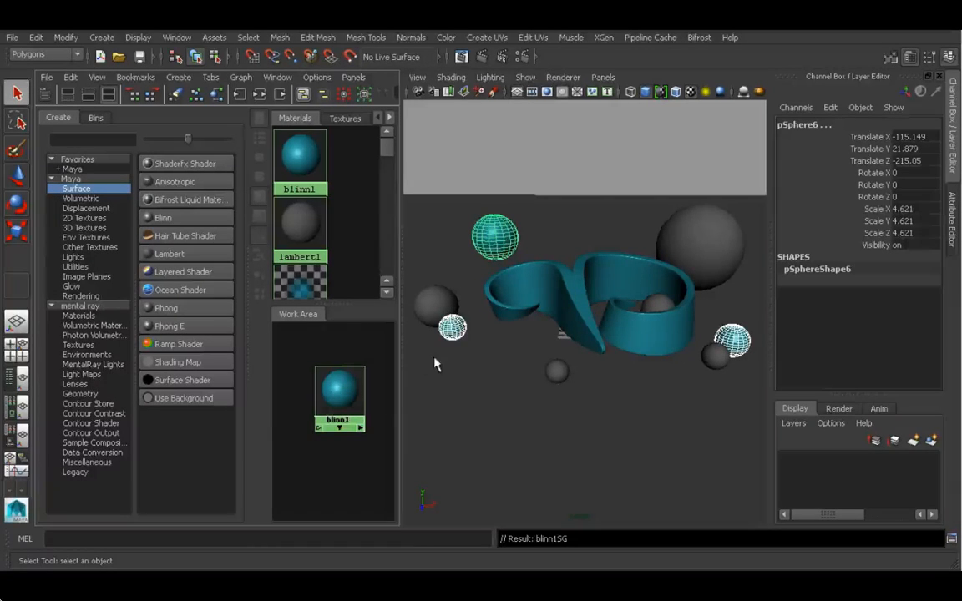
pyautogui.click(559, 200)
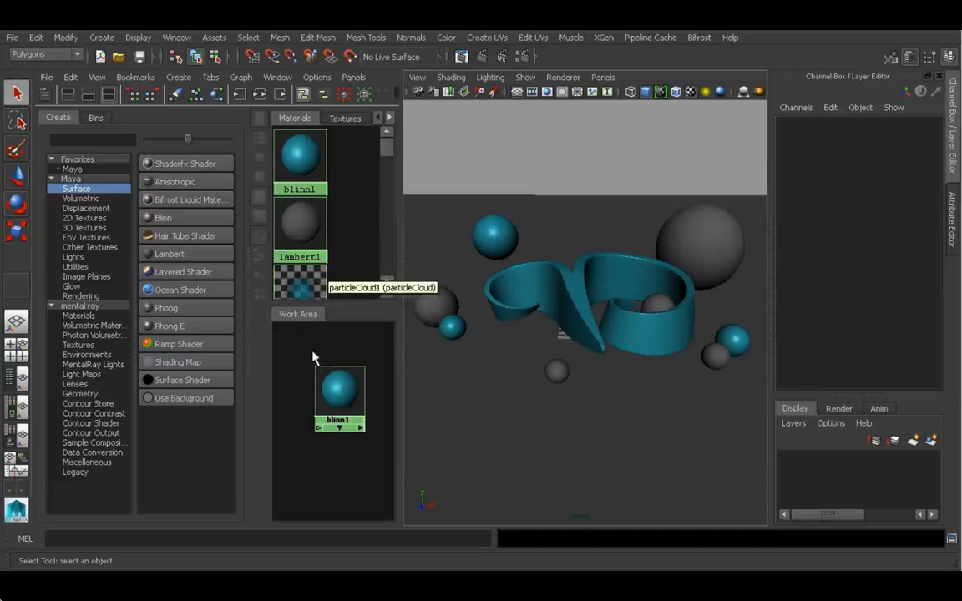
# Assign a new Blinn surface material to the large sphere behind the sculpture, working in the enlarged perspective view
pyautogui.press('space')
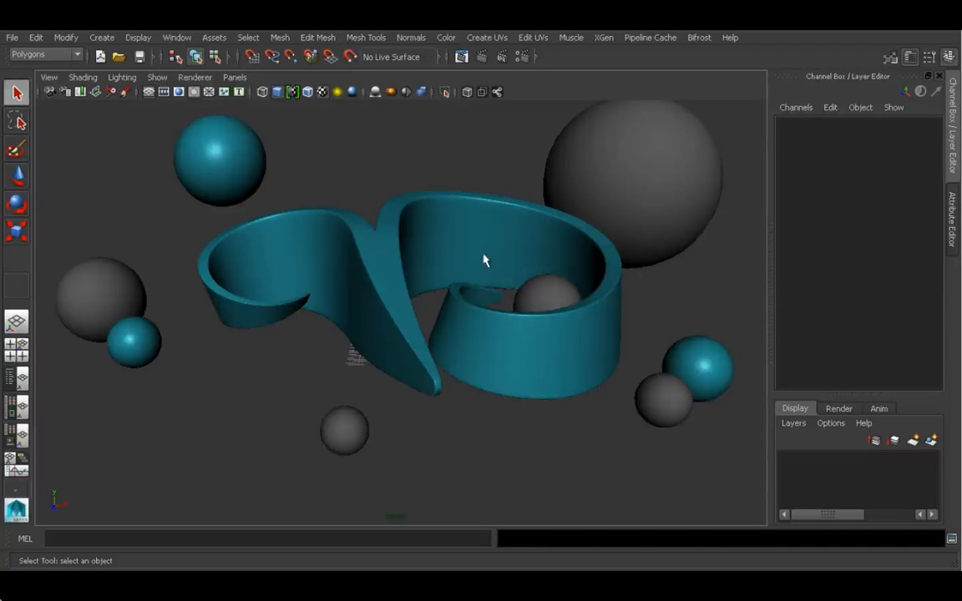
pyautogui.click(615, 134)
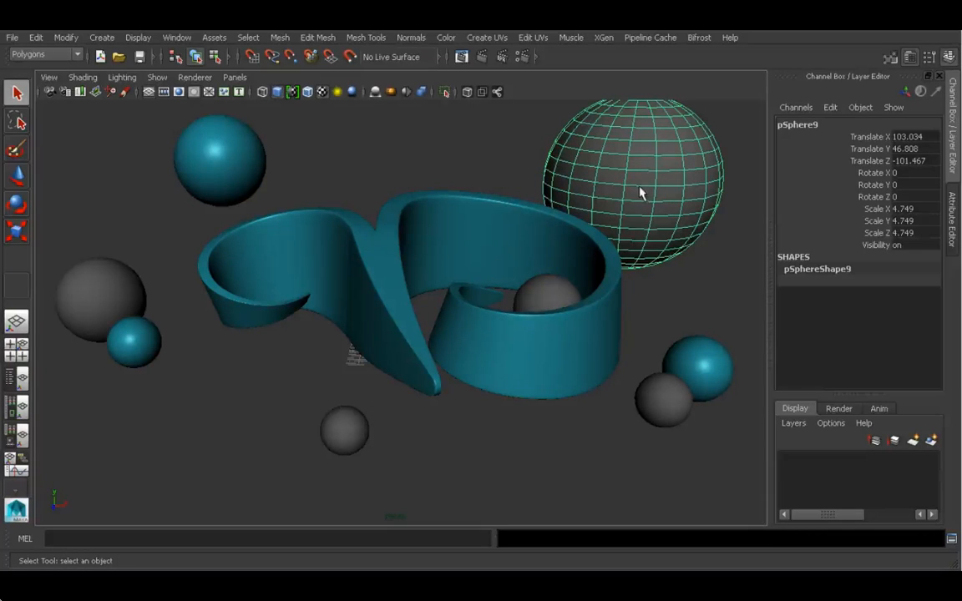
pyautogui.rightClick(625, 113)
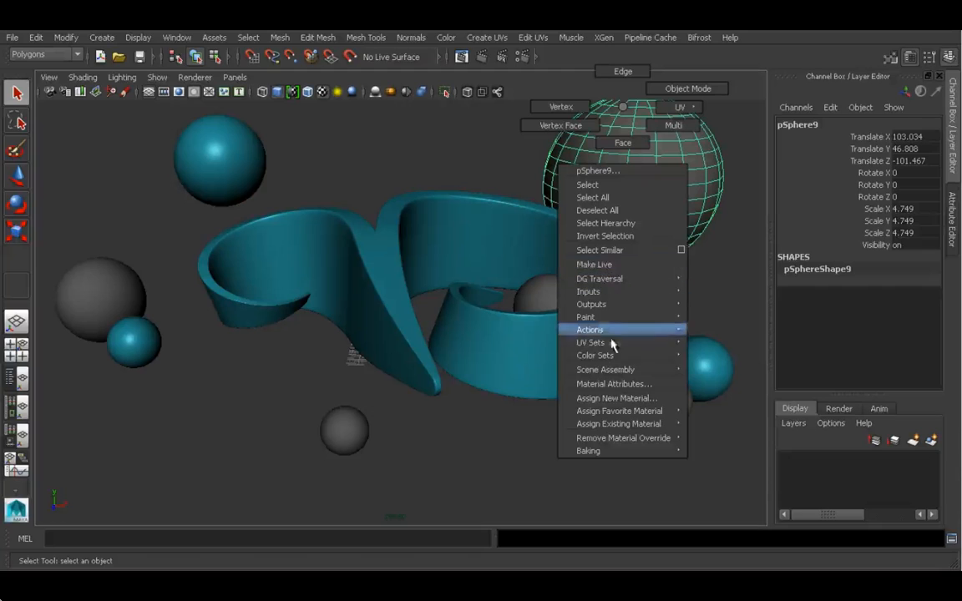
pyautogui.moveTo(617, 425)
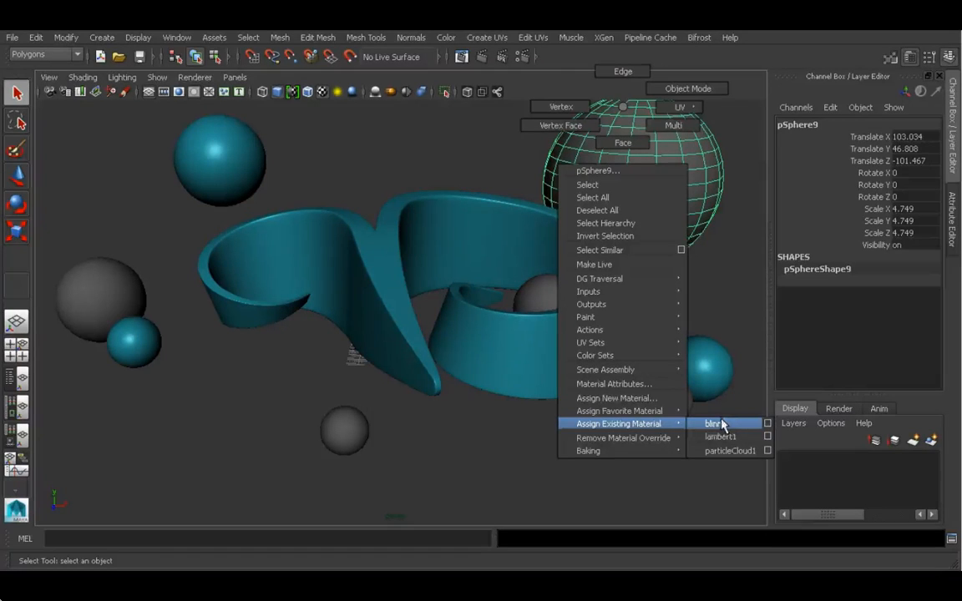
pyautogui.click(638, 399)
pyautogui.moveTo(345, 239); pyautogui.dragTo(493, 61)
pyautogui.click(372, 147)
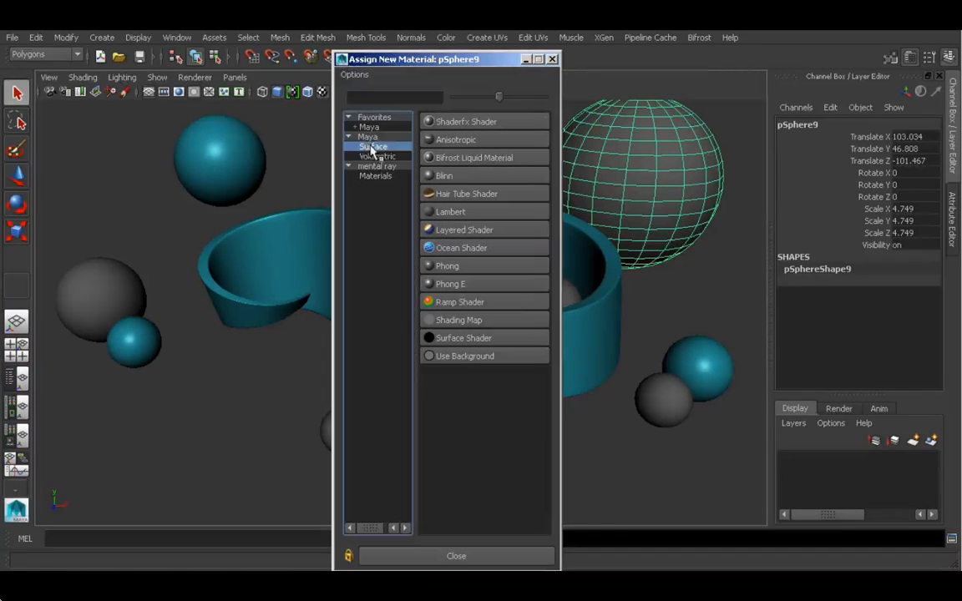
pyautogui.click(445, 175)
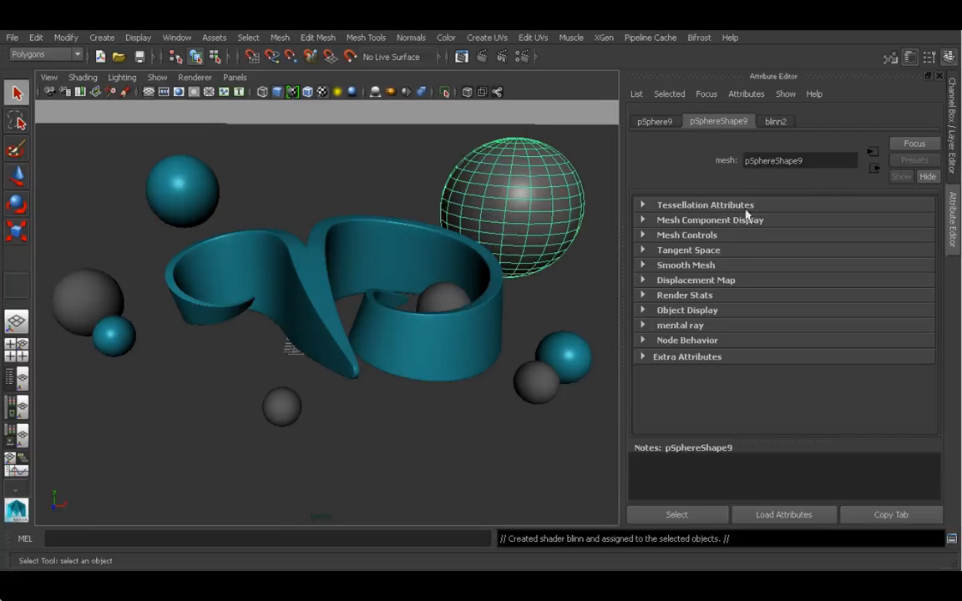
# Set the large sphere's Blinn color to the same teal from the color history and deselect the sphere
pyautogui.click(774, 122)
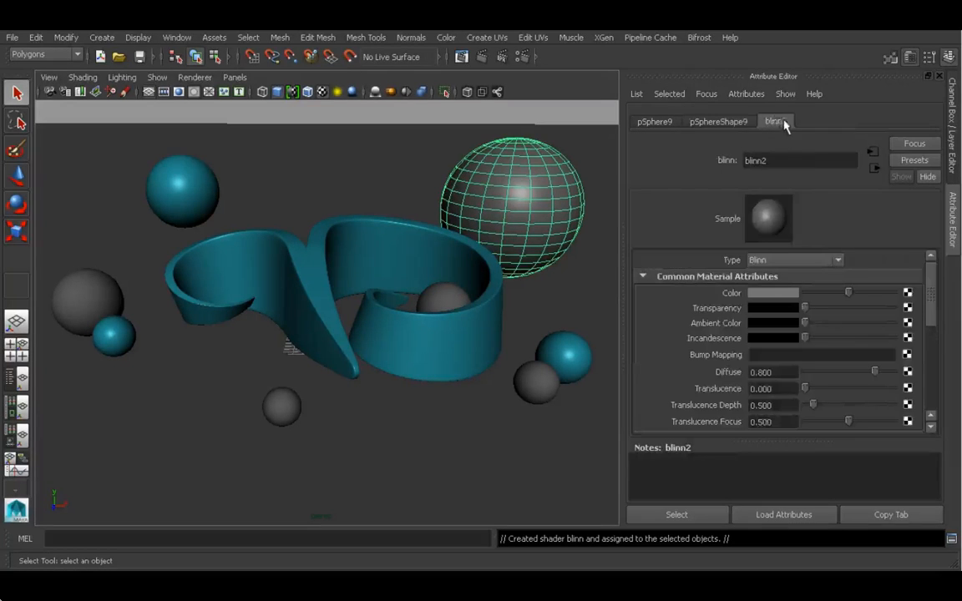
pyautogui.click(772, 293)
pyautogui.click(665, 282)
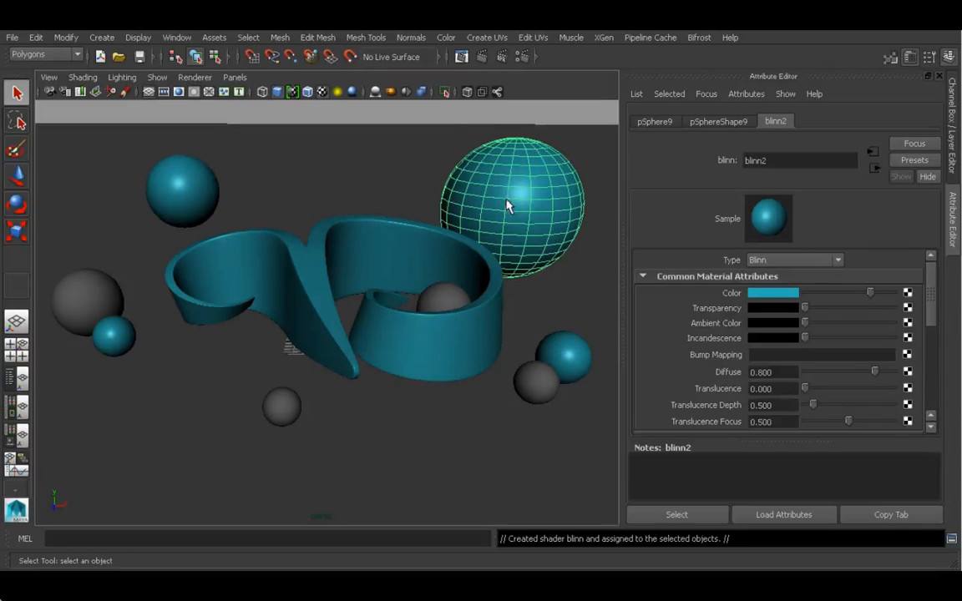
pyautogui.hotkey('ctrl', 'a')
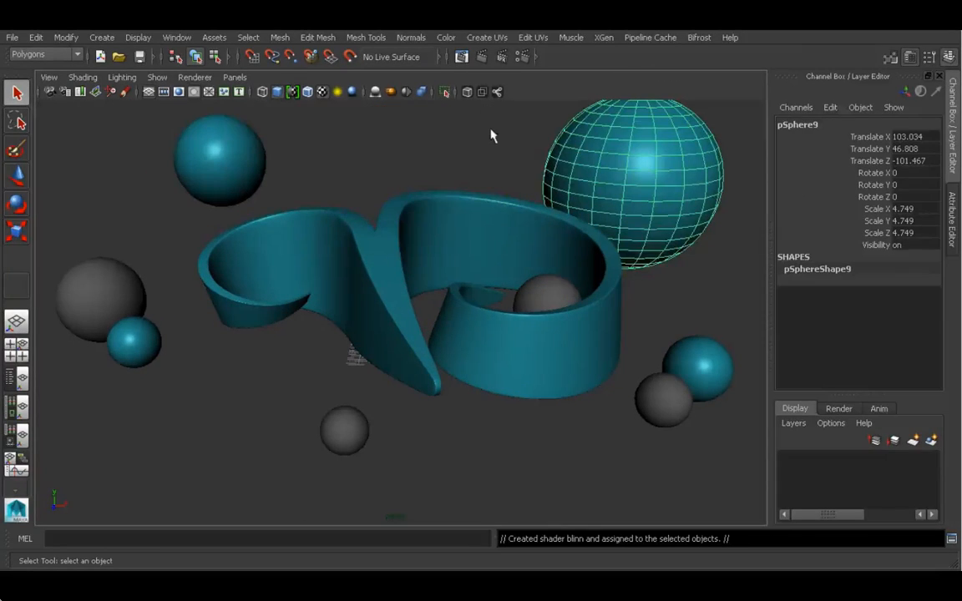
pyautogui.click(539, 151)
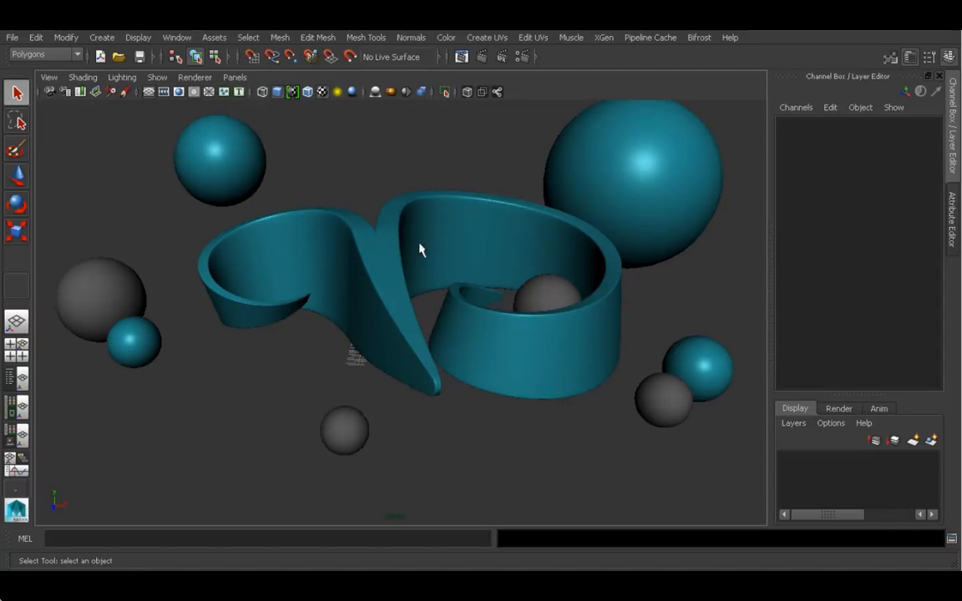
# Add the blinn2 material to the Hypershade work area and arrange its node below blinn1
pyautogui.press('space')
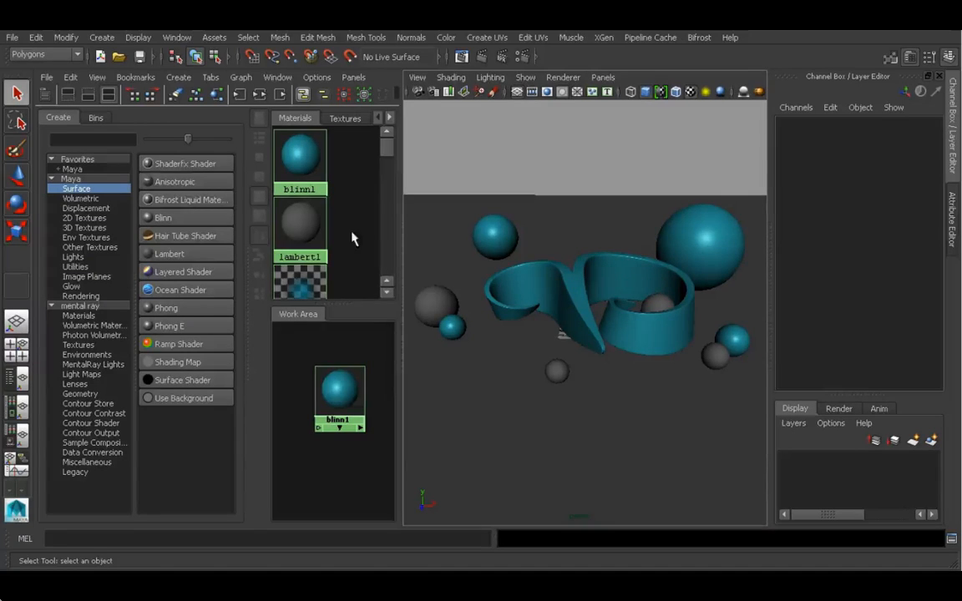
pyautogui.press('space')
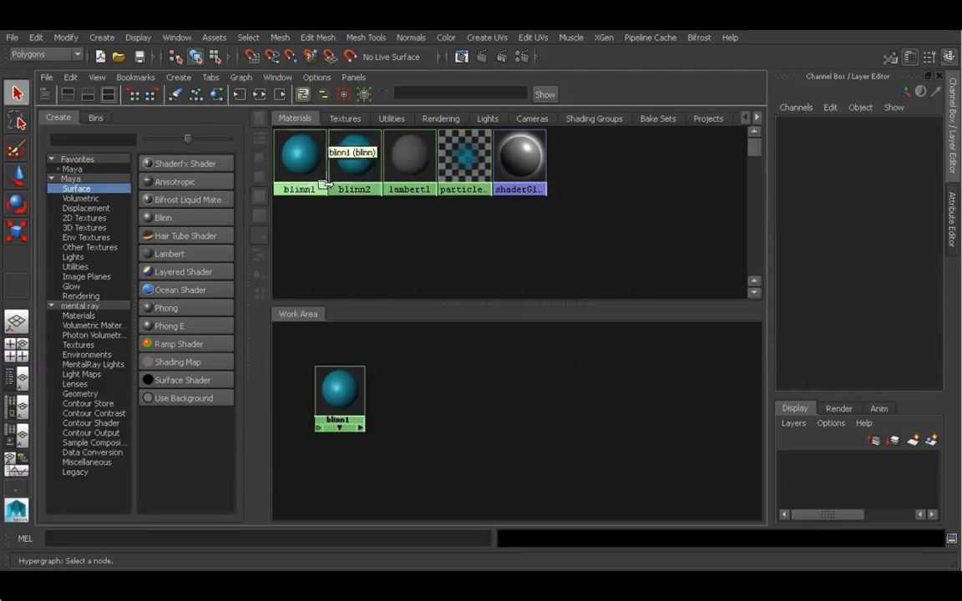
pyautogui.moveTo(362, 218); pyautogui.dragTo(288, 154)
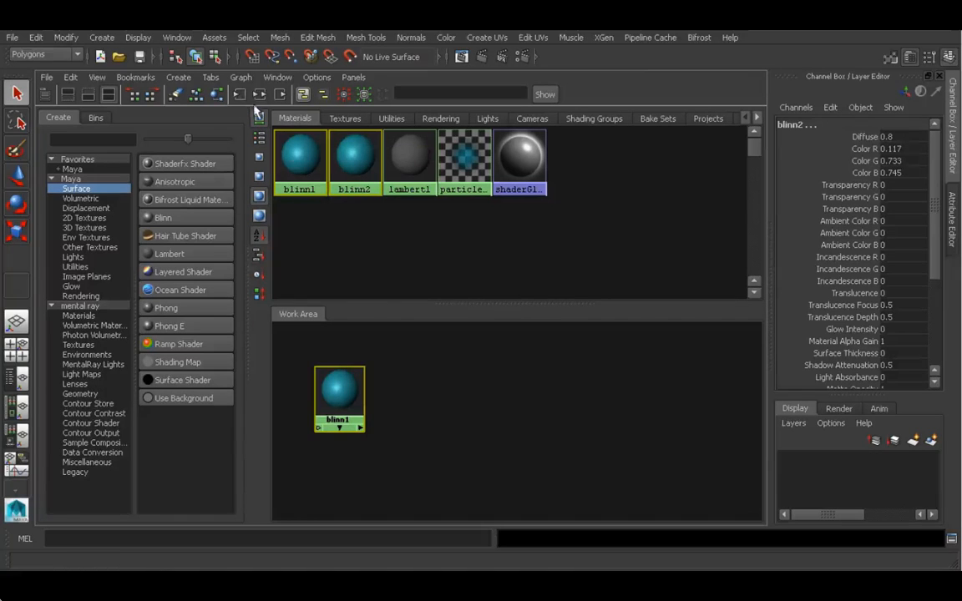
pyautogui.click(360, 217)
pyautogui.moveTo(354, 153); pyautogui.dragTo(361, 452, button='middle')
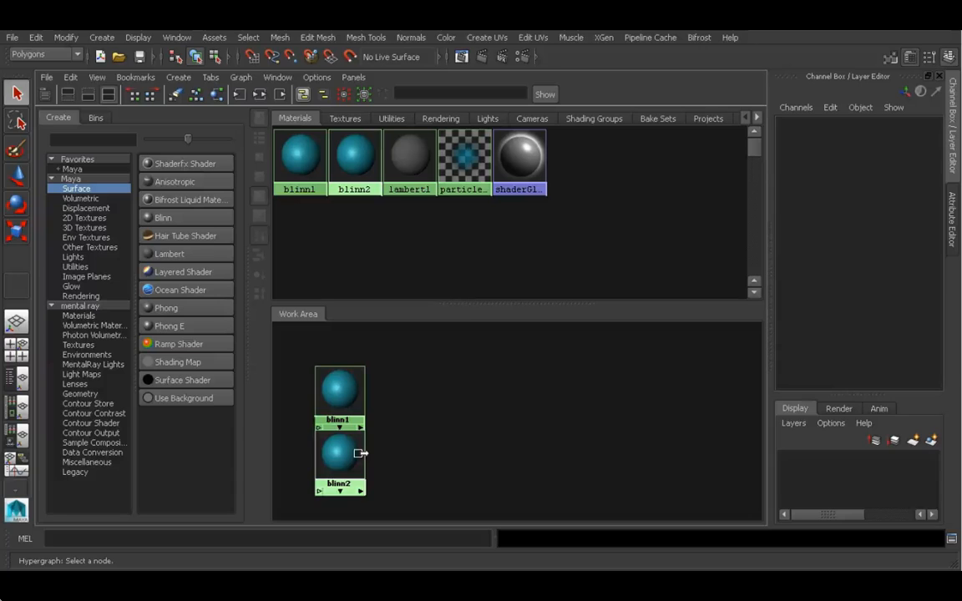
pyautogui.moveTo(347, 465); pyautogui.dragTo(353, 467)
pyautogui.moveTo(341, 404); pyautogui.dragTo(341, 390)
pyautogui.moveTo(340, 457); pyautogui.dragTo(342, 443)
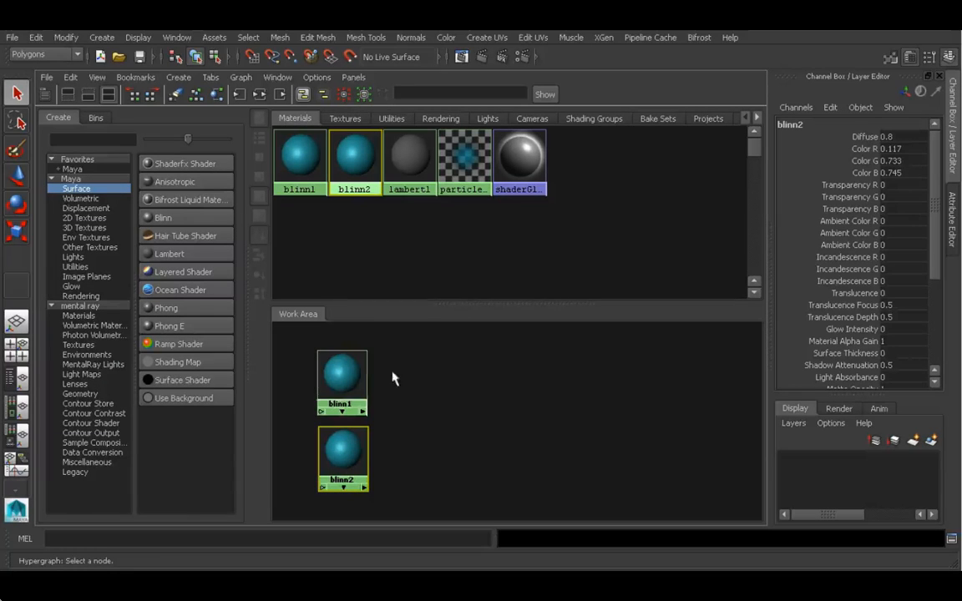
pyautogui.press('space')
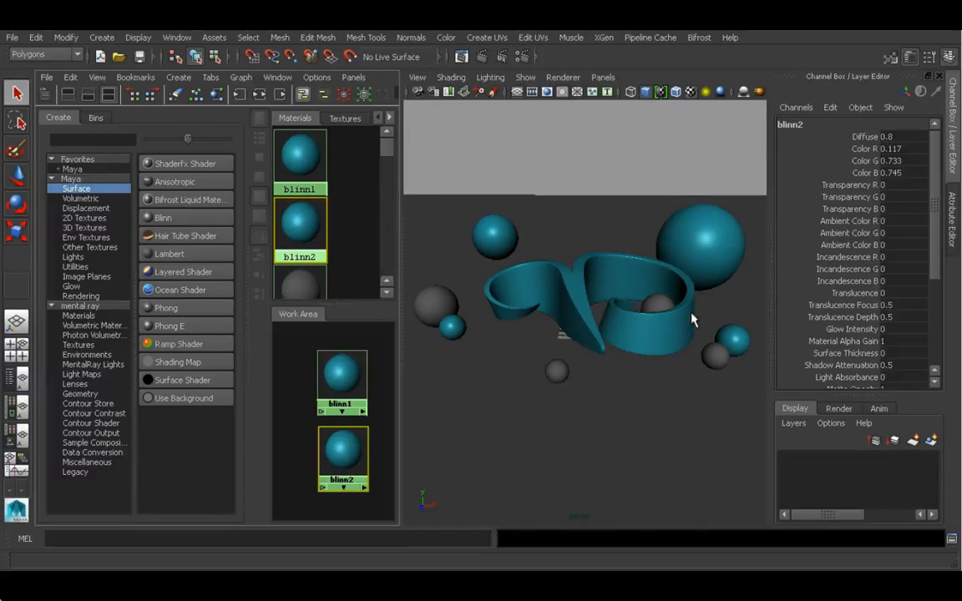
pyautogui.moveTo(340, 441); pyautogui.dragTo(339, 448)
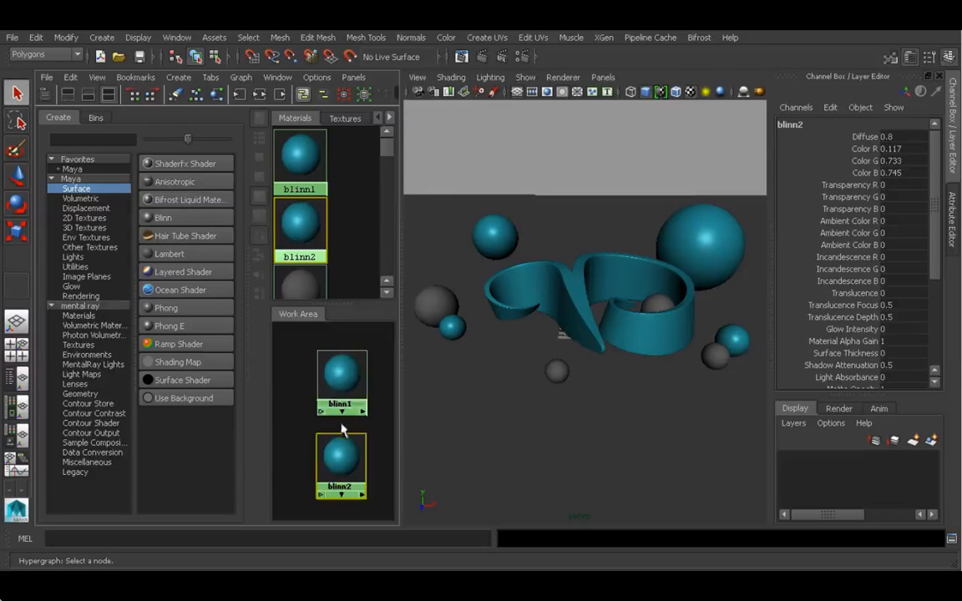
# Select all scene objects that use the blinn1 material
pyautogui.click(348, 368)
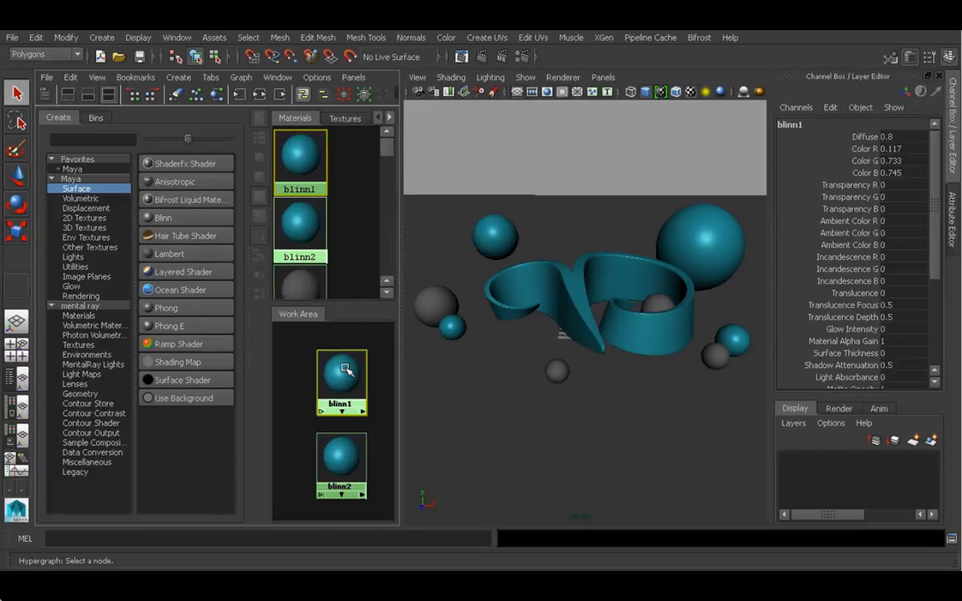
pyautogui.rightClick(346, 369)
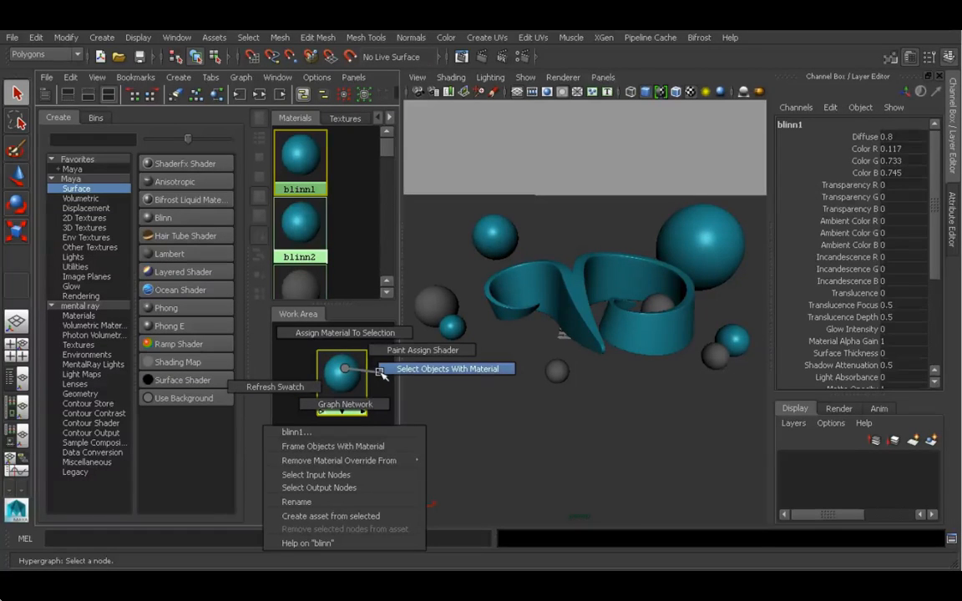
pyautogui.click(381, 372)
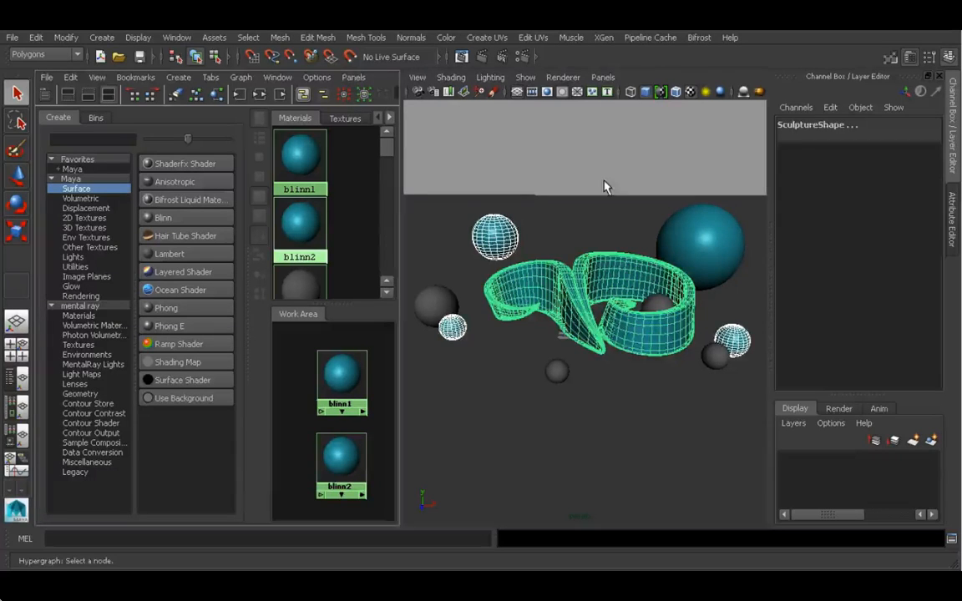
# Select the objects that use the blinn2 material and assign the existing blinn1 material to the large sphere
pyautogui.click(599, 220)
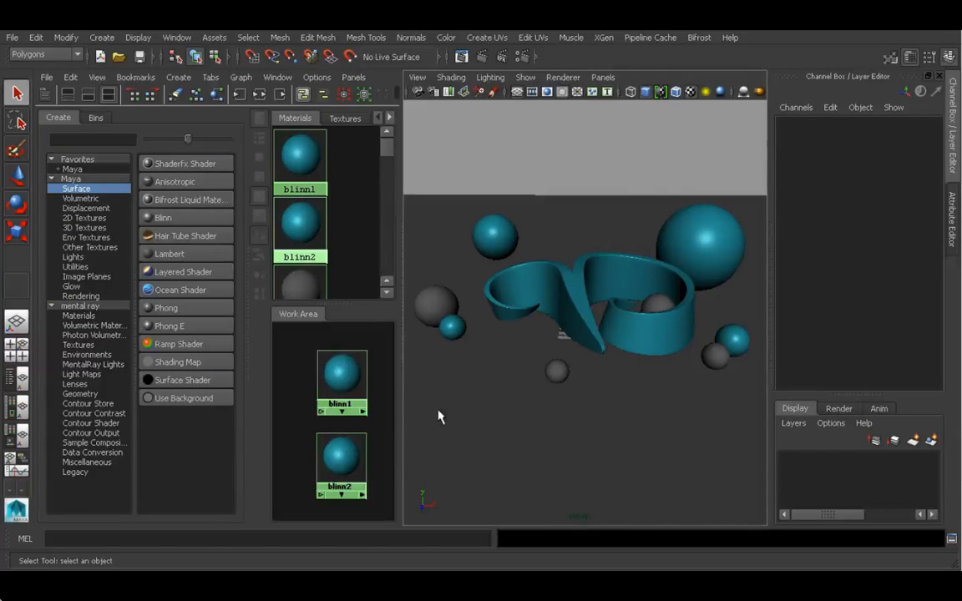
pyautogui.rightClick(343, 455)
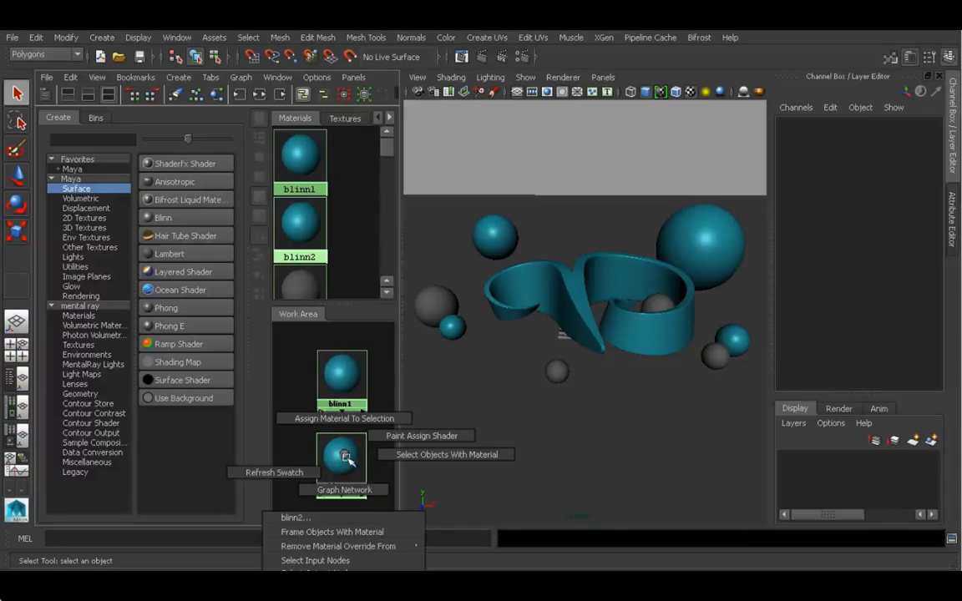
pyautogui.click(388, 454)
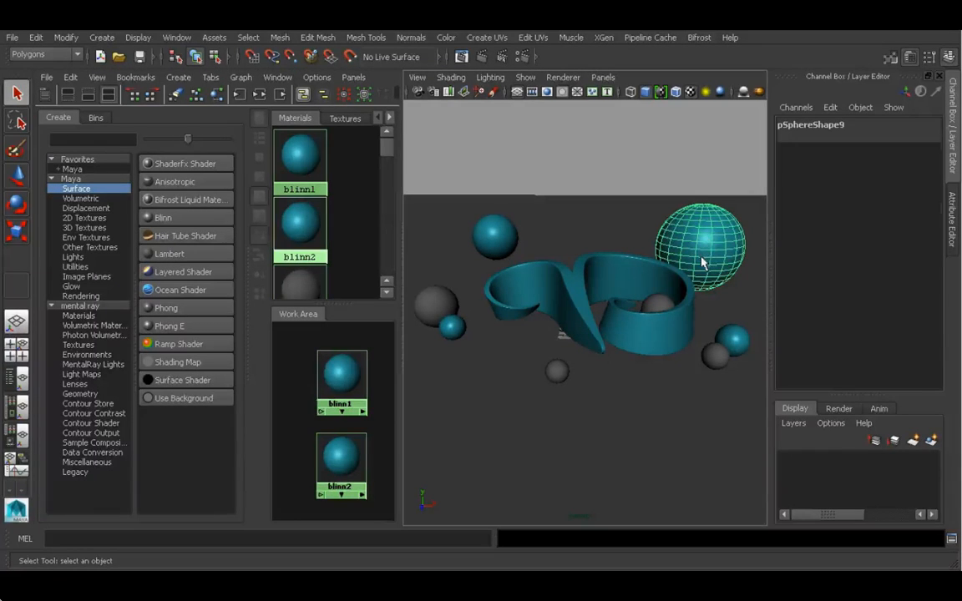
pyautogui.moveTo(697, 216); pyautogui.dragTo(777, 534, button='right')
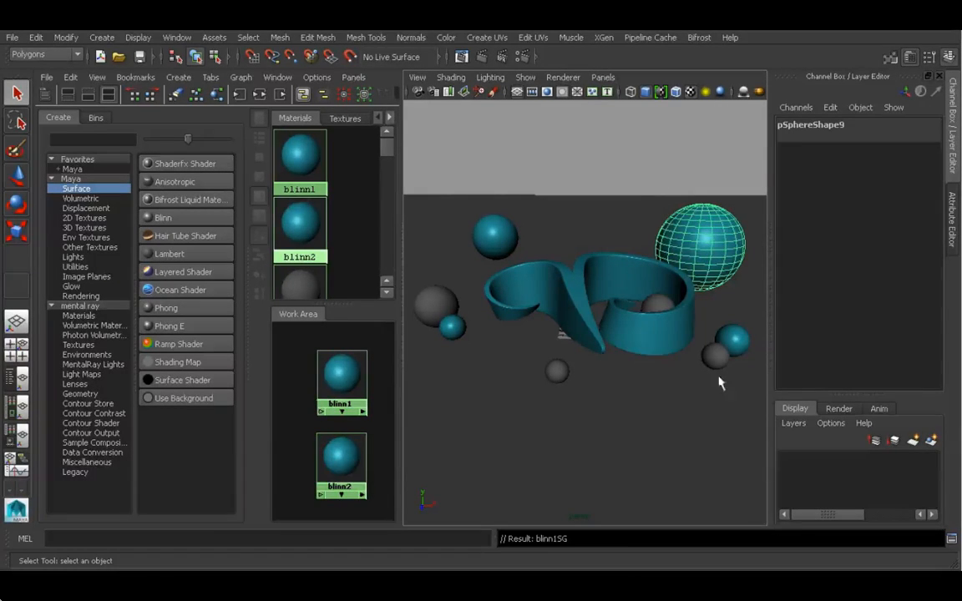
pyautogui.click(627, 184)
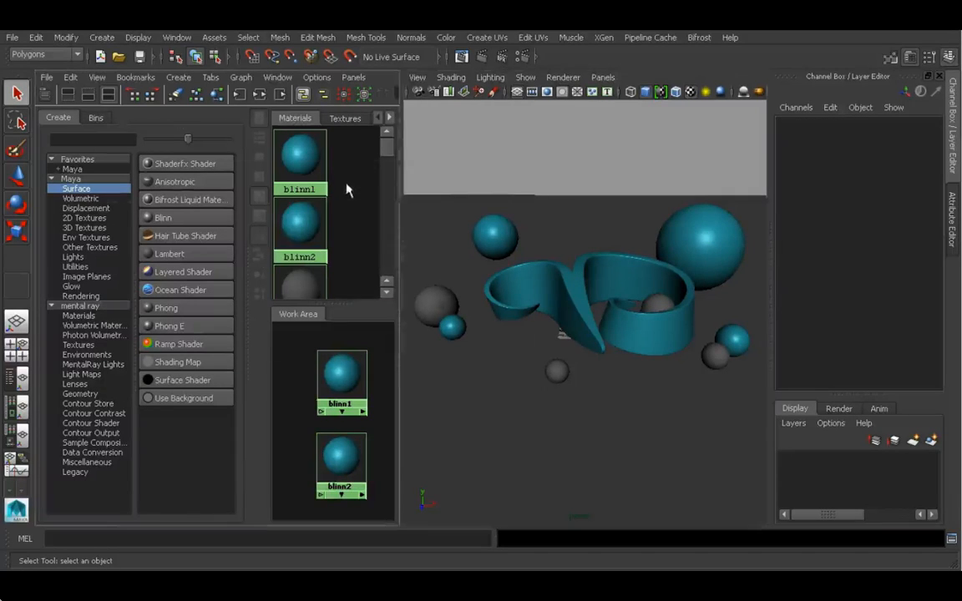
pyautogui.press('space')
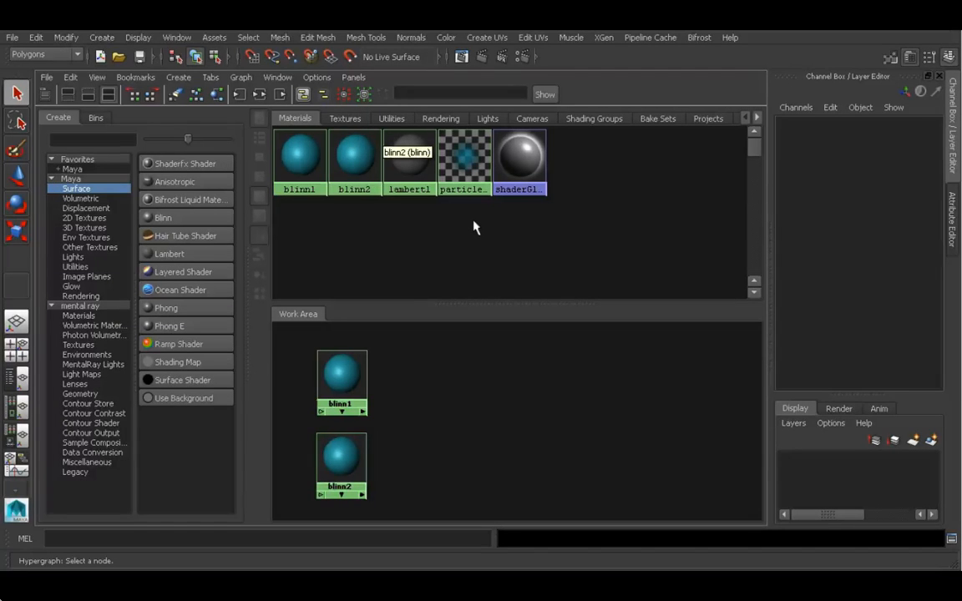
pyautogui.click(408, 182)
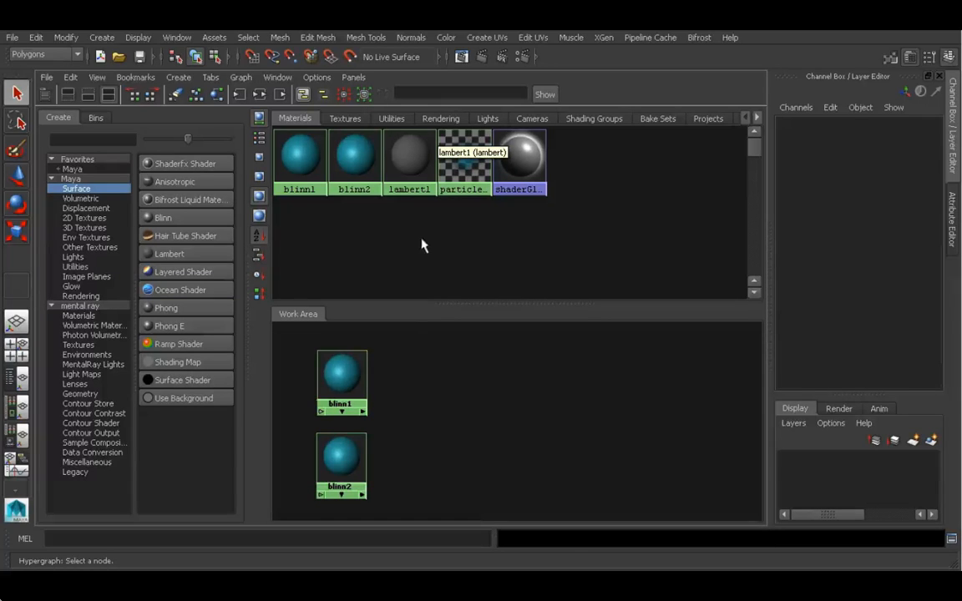
pyautogui.press('space')
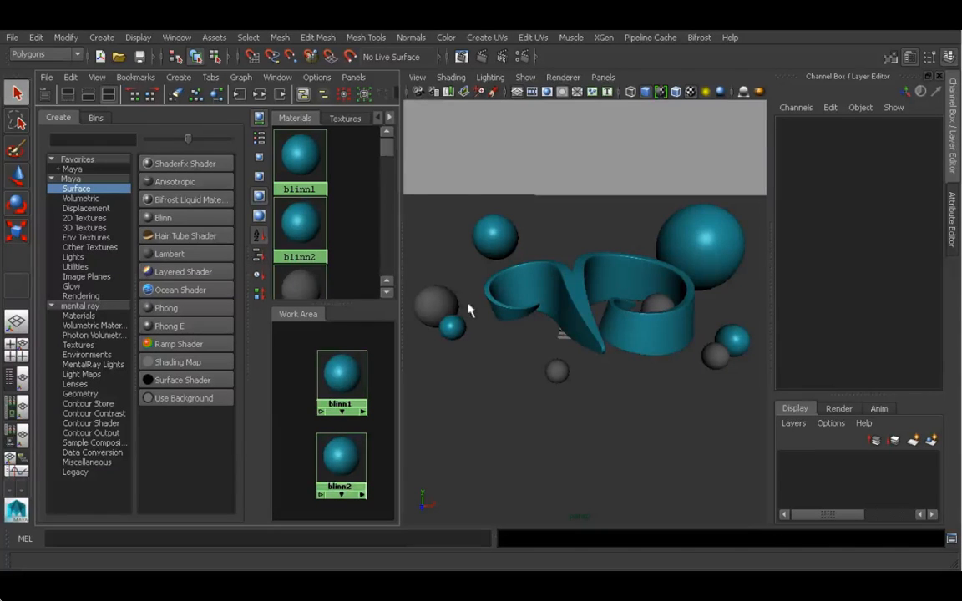
pyautogui.press('f')
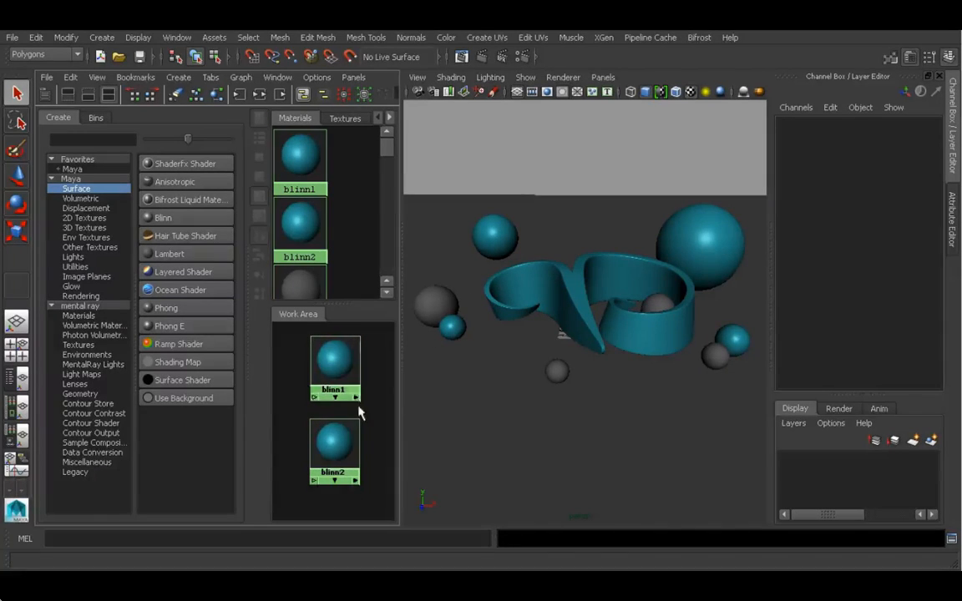
# Delete the blinn1 material and inspect the sculpture and spheres in the enlarged perspective view
pyautogui.click(342, 378)
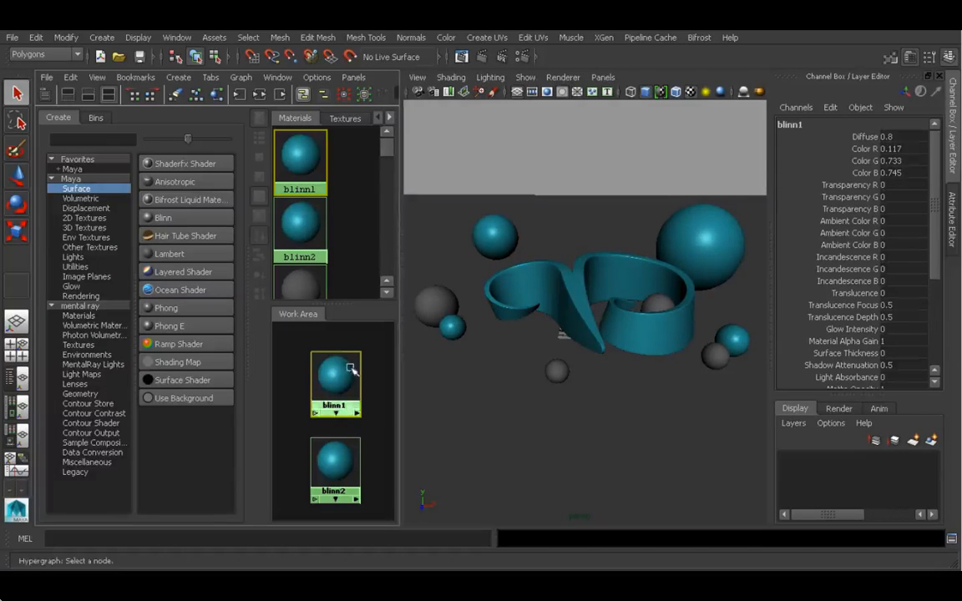
pyautogui.press('Delete')
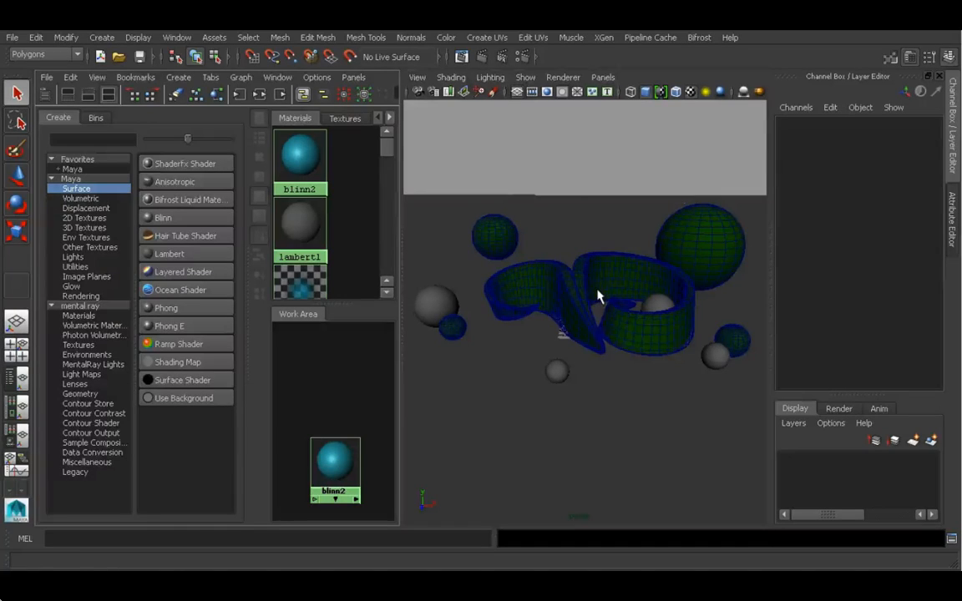
pyautogui.press('space')
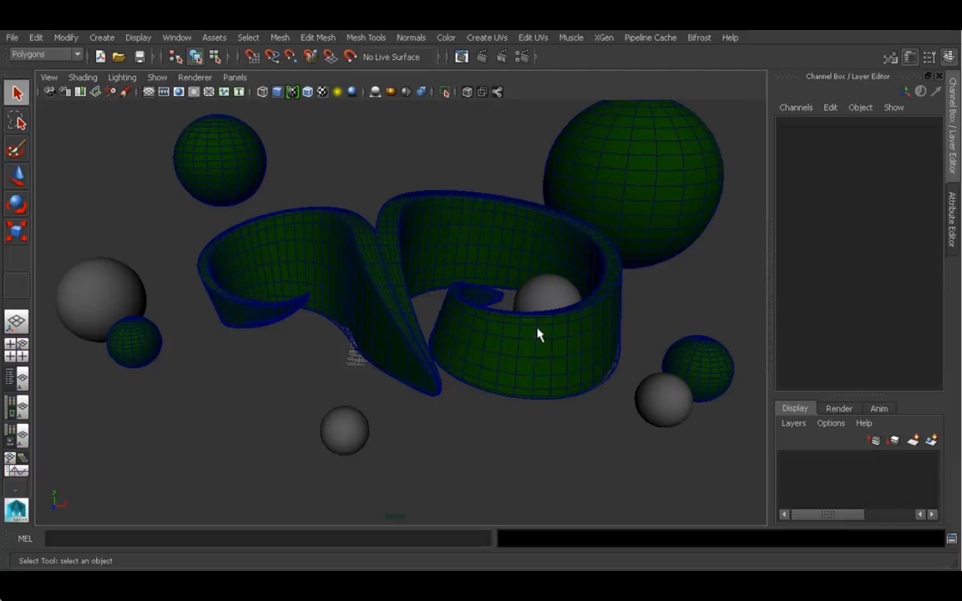
pyautogui.press('space')
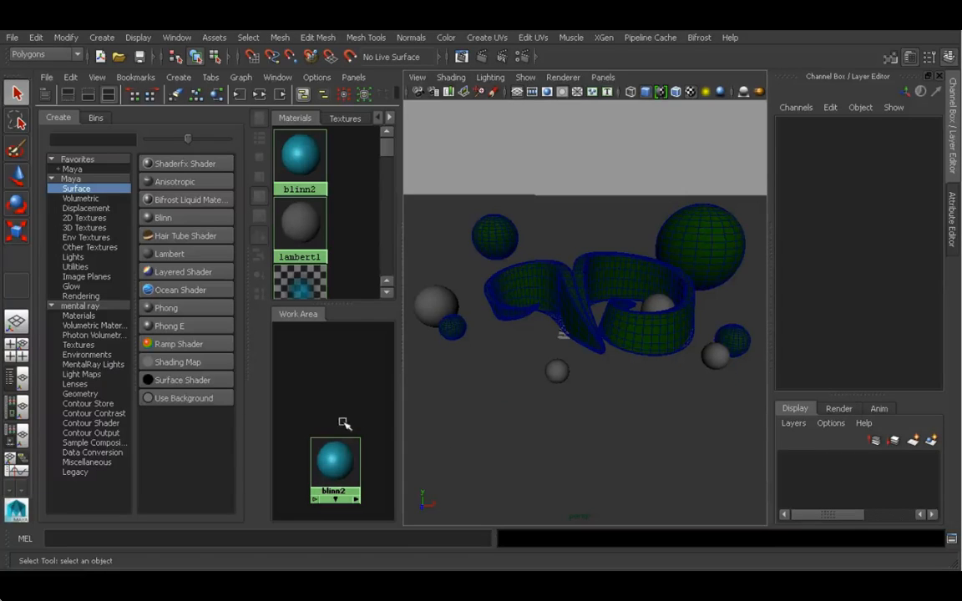
# Undo the deletion of the blinn1 material and arrange its node above blinn2 in the work area
pyautogui.click(342, 472)
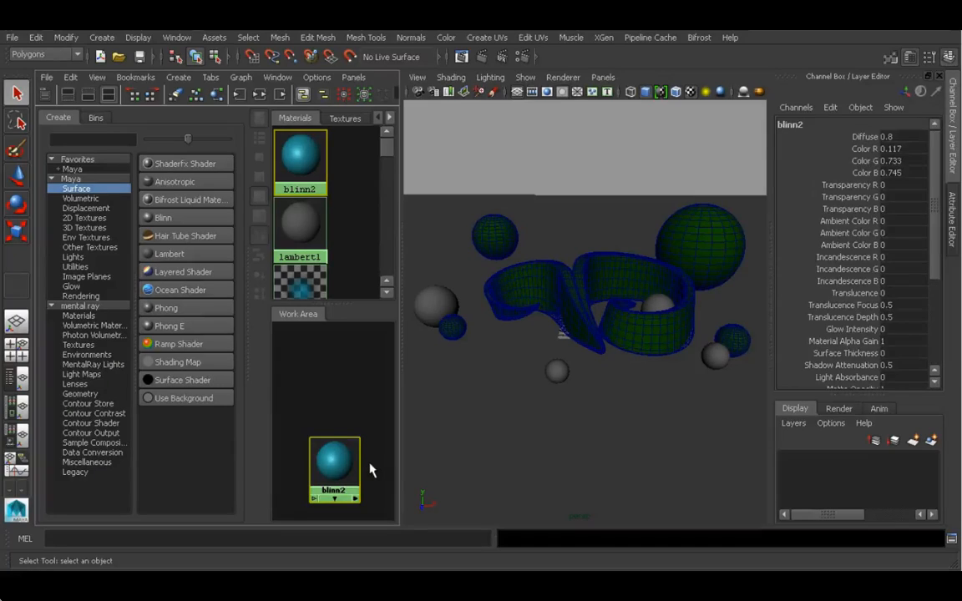
pyautogui.hotkey('ctrl', 'z')
pyautogui.hotkey('ctrl', 'z')
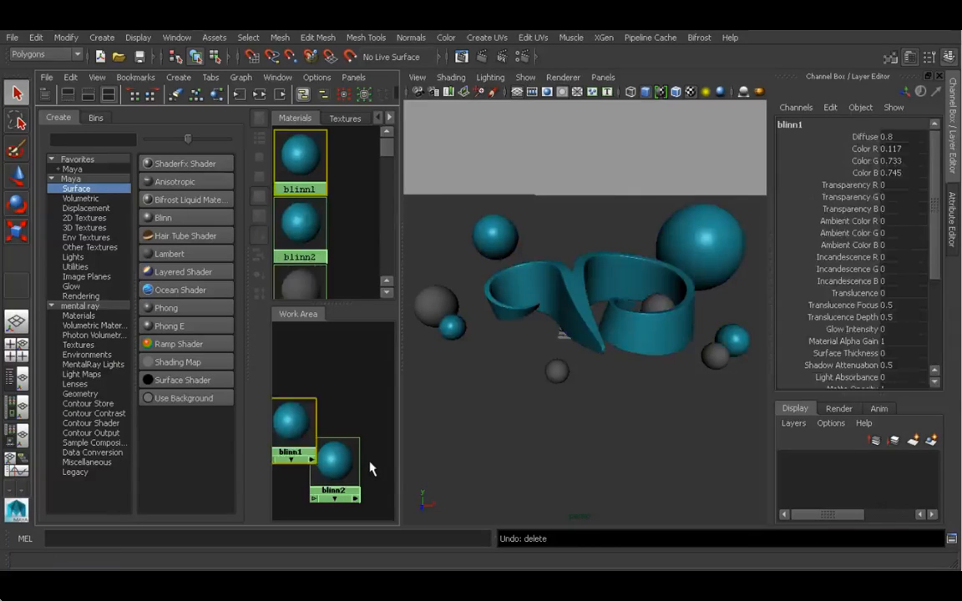
pyautogui.moveTo(288, 411); pyautogui.dragTo(338, 375)
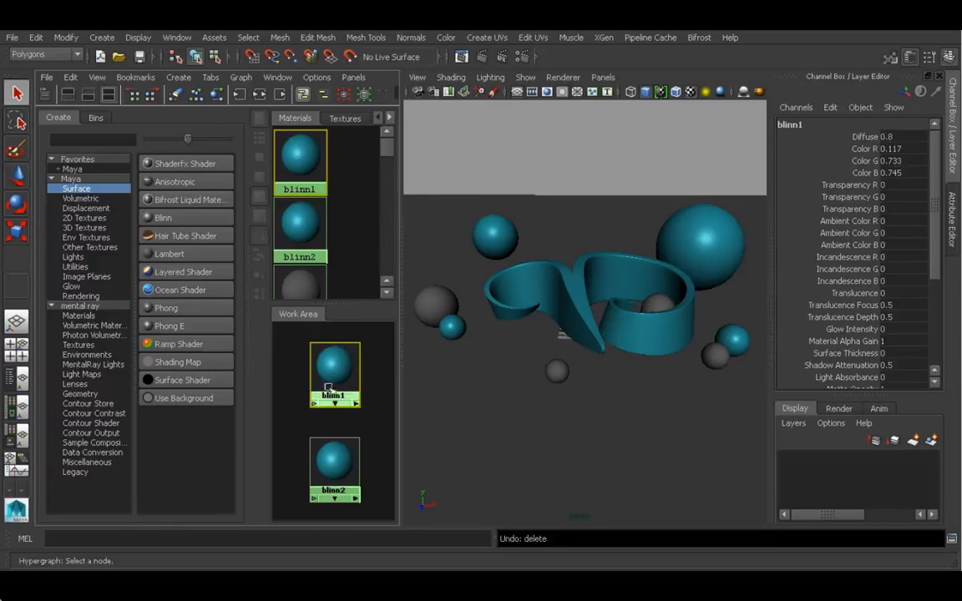
pyautogui.moveTo(333, 379)
pyautogui.mouseDown()
pyautogui.moveTo(342, 377)
pyautogui.moveTo(337, 383)
pyautogui.mouseUp()
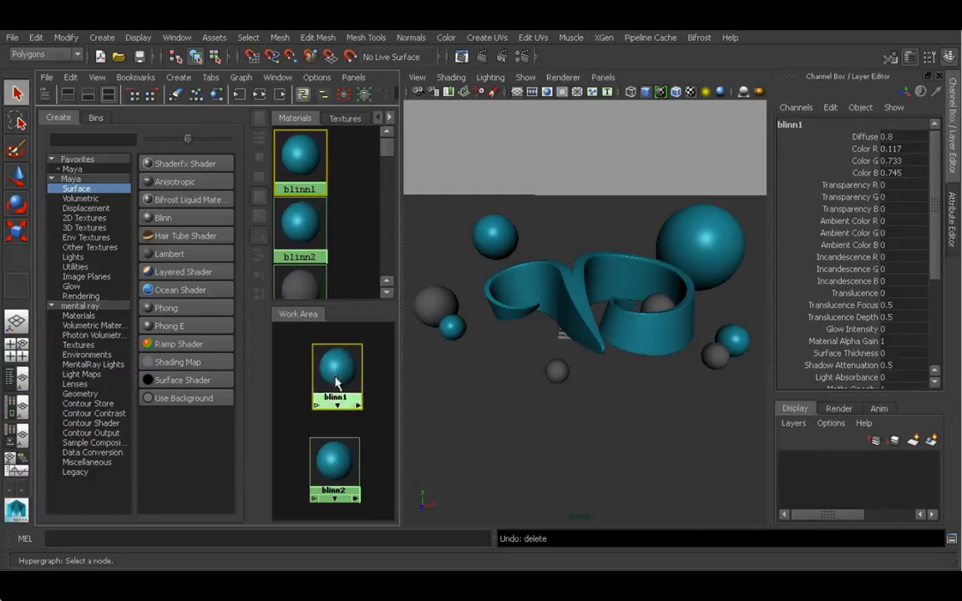
pyautogui.moveTo(338, 442)
pyautogui.mouseDown()
pyautogui.moveTo(328, 435)
pyautogui.moveTo(334, 428)
pyautogui.moveTo(339, 435)
pyautogui.mouseUp()
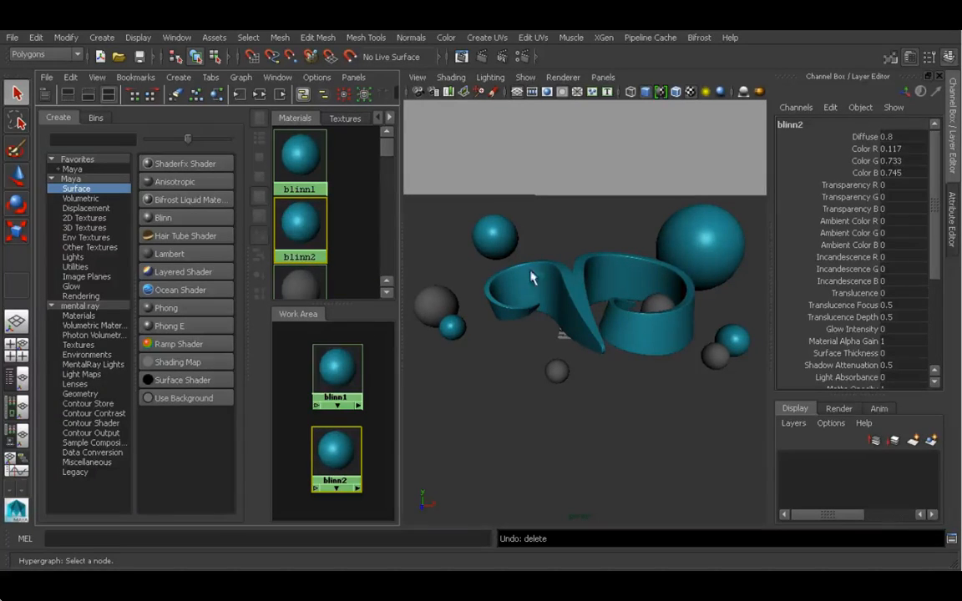
pyautogui.moveTo(342, 367); pyautogui.dragTo(319, 357)
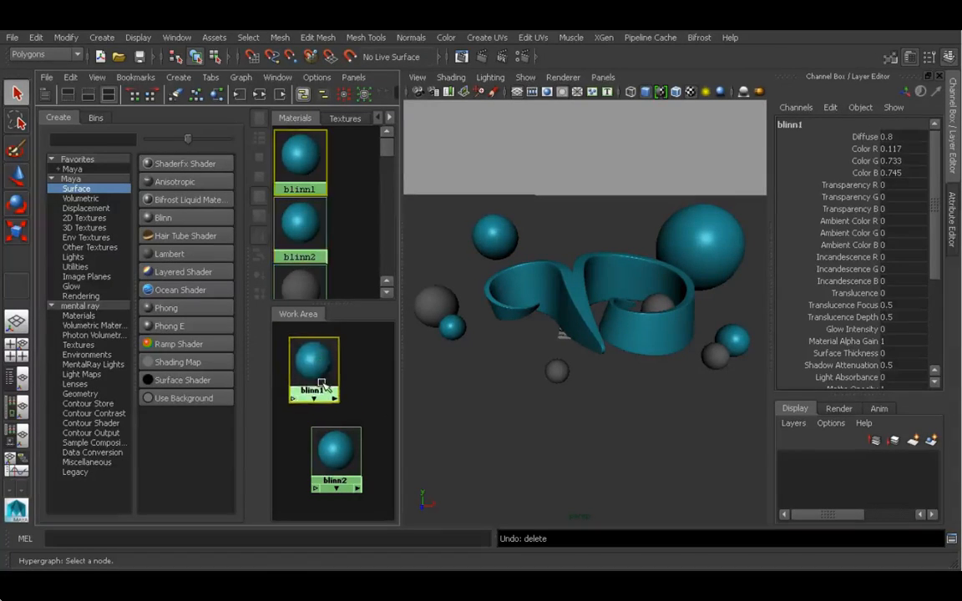
# Examine the transform, shape, history and blinn1 material attributes of the teal sphere beside the small gray sphere in the enlarged perspective view
pyautogui.press('space')
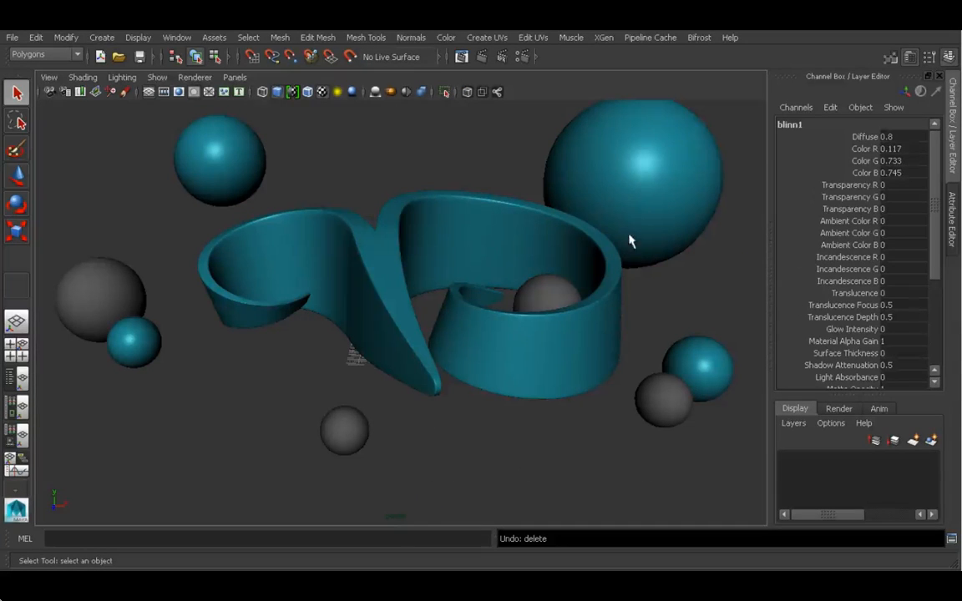
pyautogui.click(686, 365)
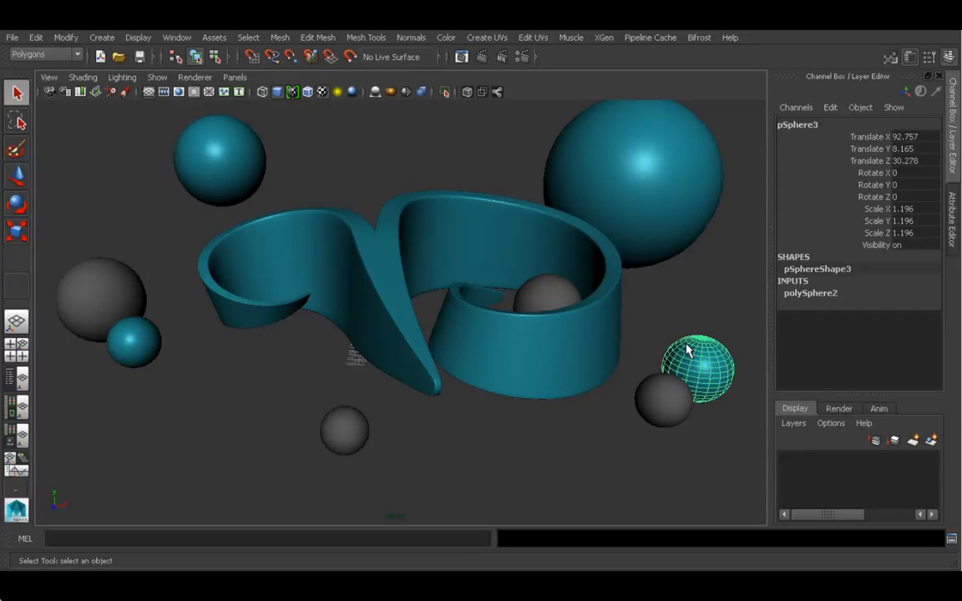
pyautogui.hotkey('ctrl', 'a')
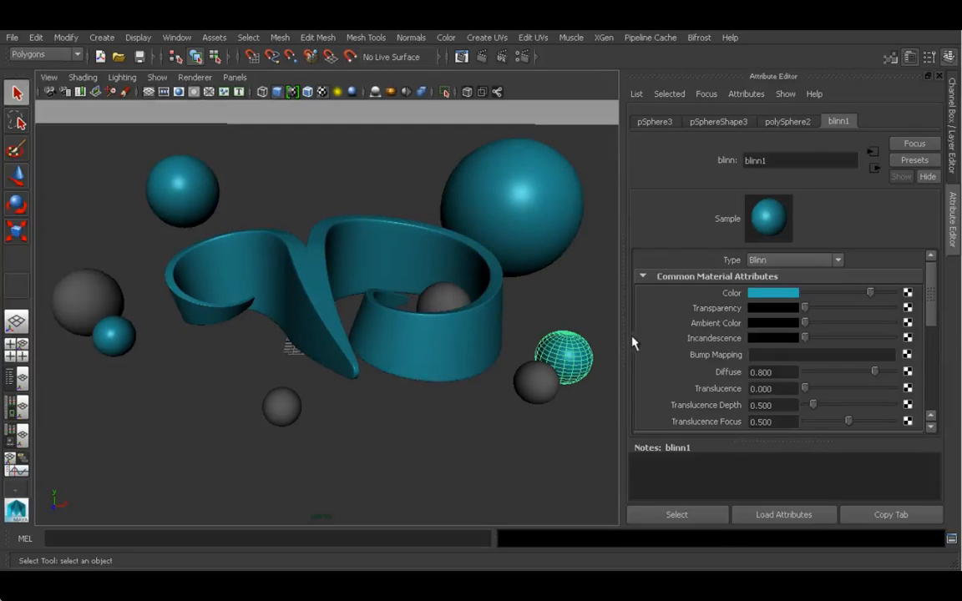
pyautogui.click(772, 123)
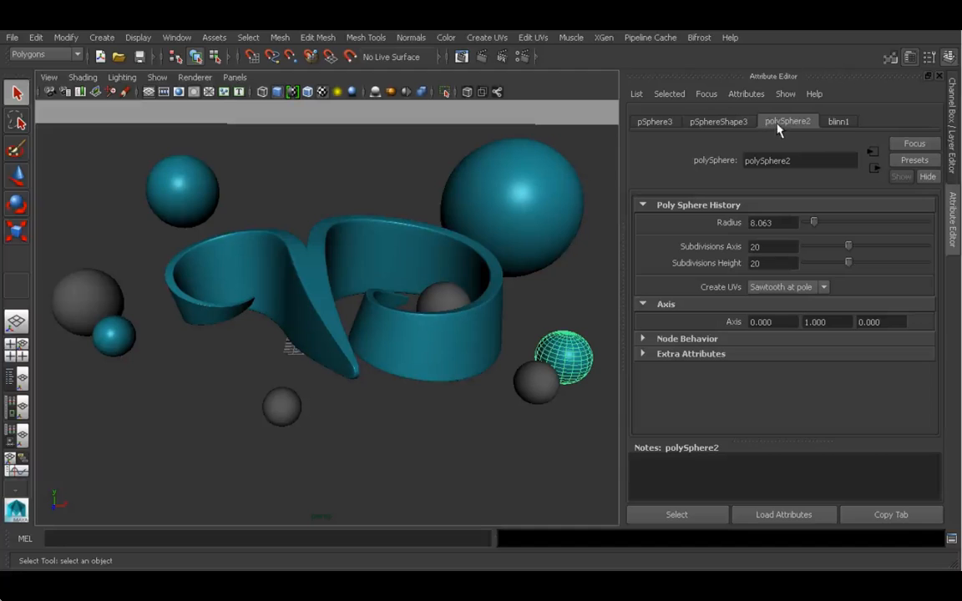
pyautogui.click(725, 123)
pyautogui.click(664, 123)
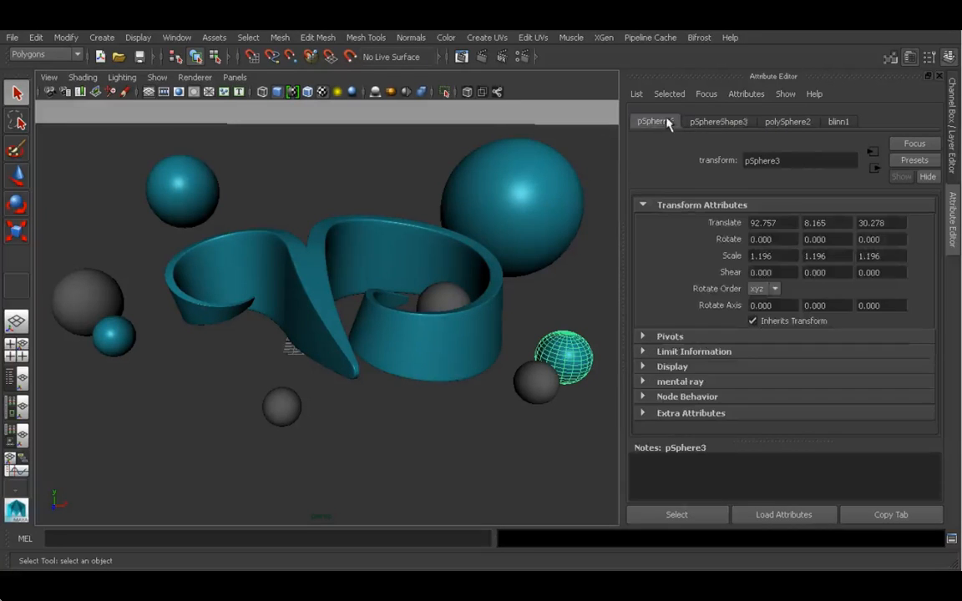
pyautogui.click(710, 123)
pyautogui.click(766, 122)
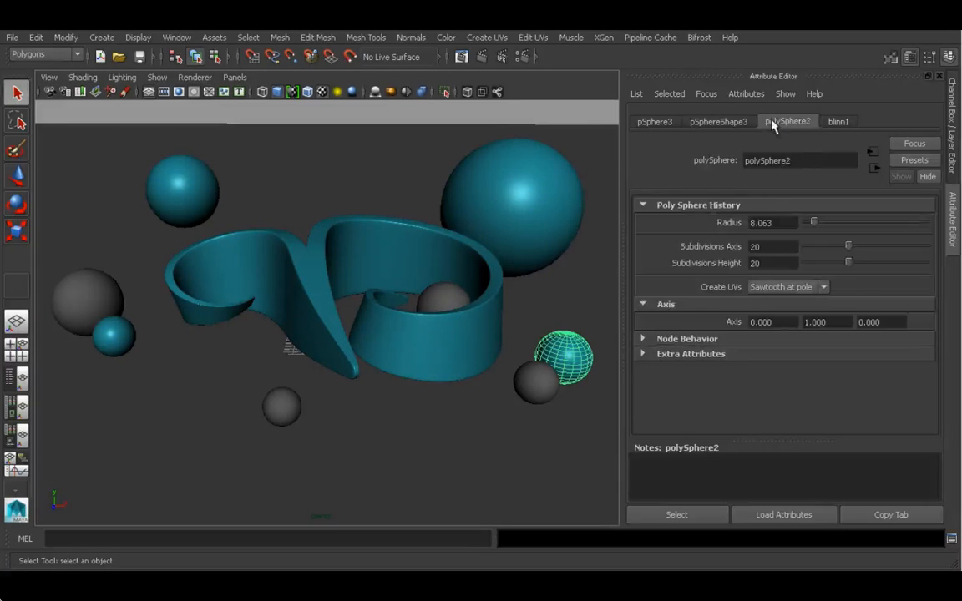
pyautogui.click(825, 123)
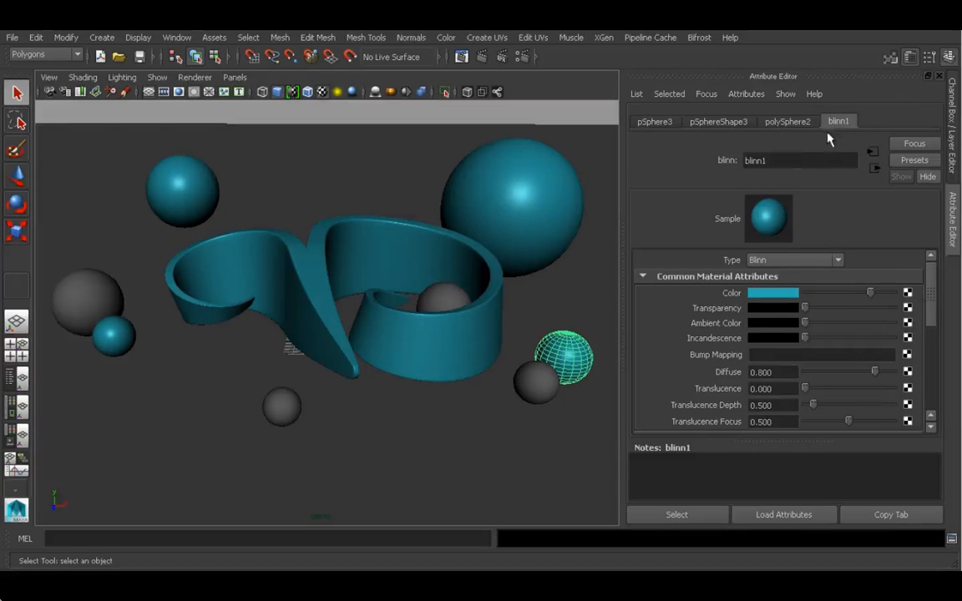
pyautogui.doubleClick(795, 155)
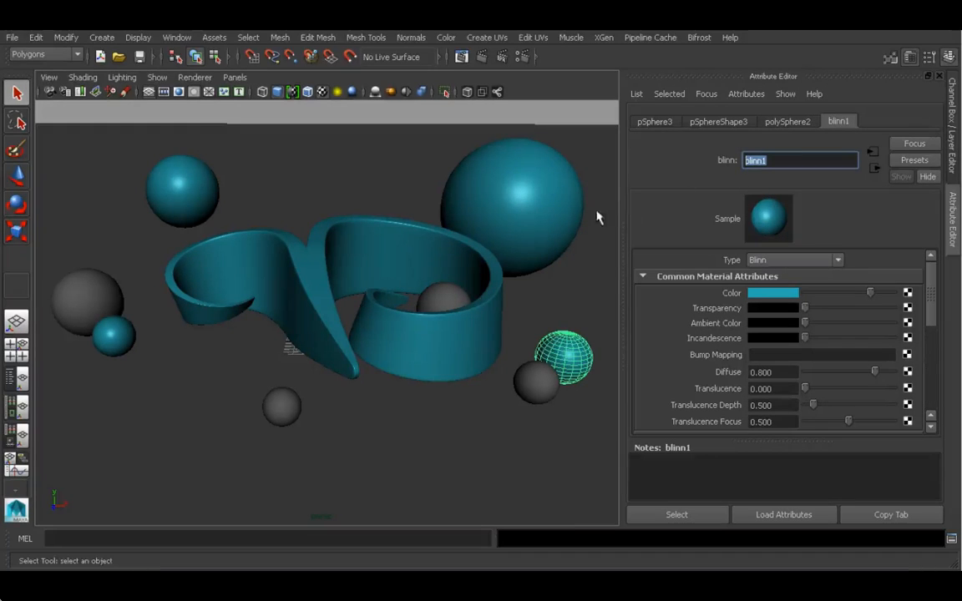
pyautogui.click(564, 322)
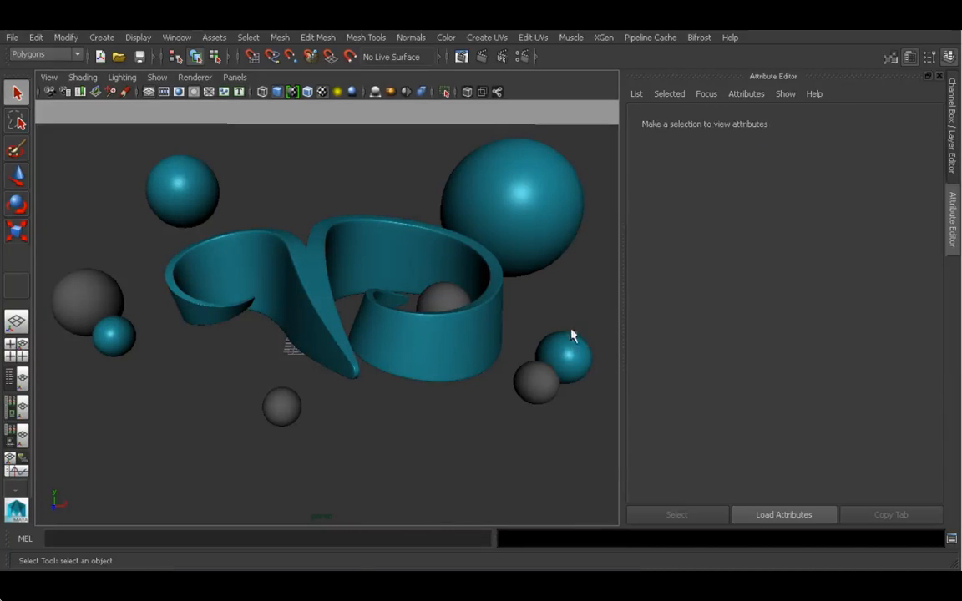
pyautogui.hotkey('ctrl', 'a')
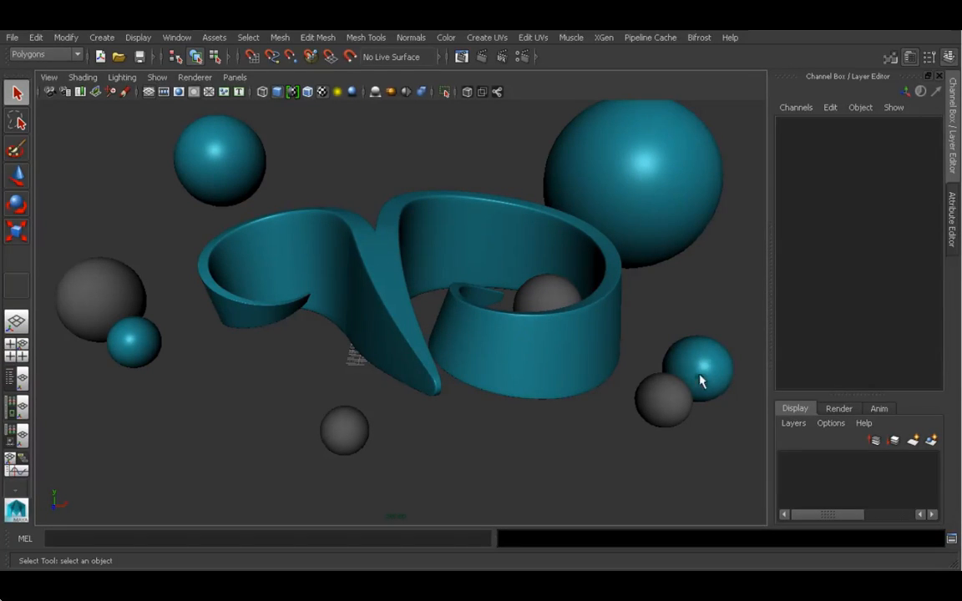
# Place the blinn2 and blinn1 nodes side by side in the enlarged Hypershade work area
pyautogui.press('space')
pyautogui.press('space')
pyautogui.moveTo(322, 358); pyautogui.dragTo(474, 368)
pyautogui.moveTo(351, 437); pyautogui.dragTo(379, 360)
pyautogui.moveTo(468, 367); pyautogui.dragTo(473, 368)
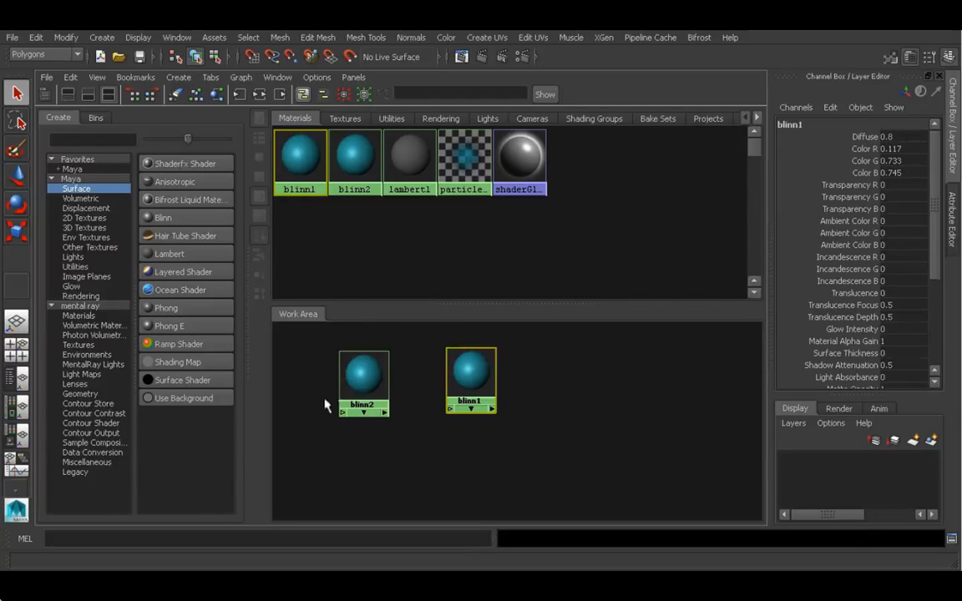
# Create a new Blinn and a new Phong material and arrange their nodes beside blinn1 in the work area
pyautogui.click(185, 218)
pyautogui.moveTo(294, 477); pyautogui.dragTo(595, 388)
pyautogui.click(166, 308)
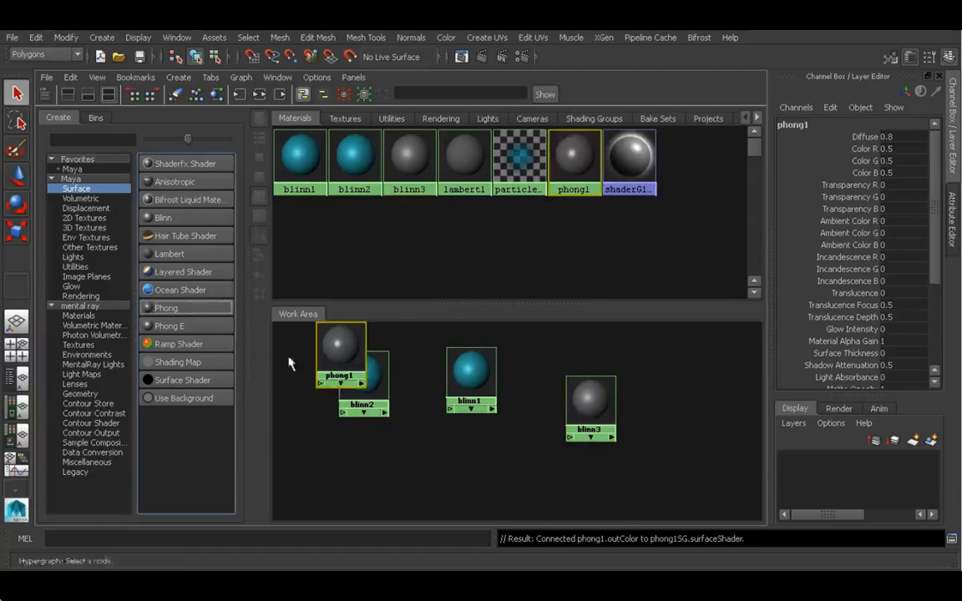
pyautogui.moveTo(343, 346); pyautogui.dragTo(678, 373)
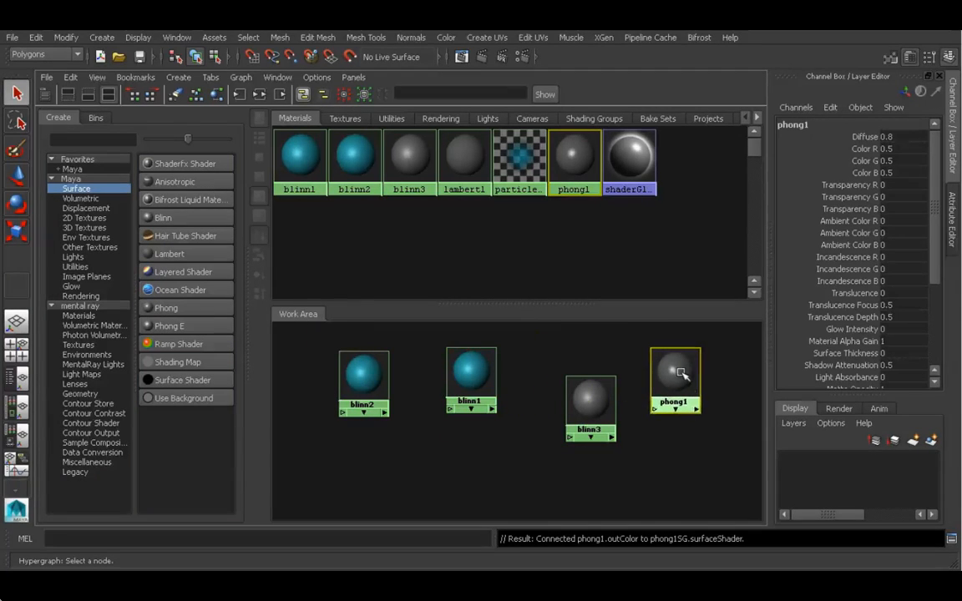
pyautogui.moveTo(596, 404); pyautogui.dragTo(599, 367)
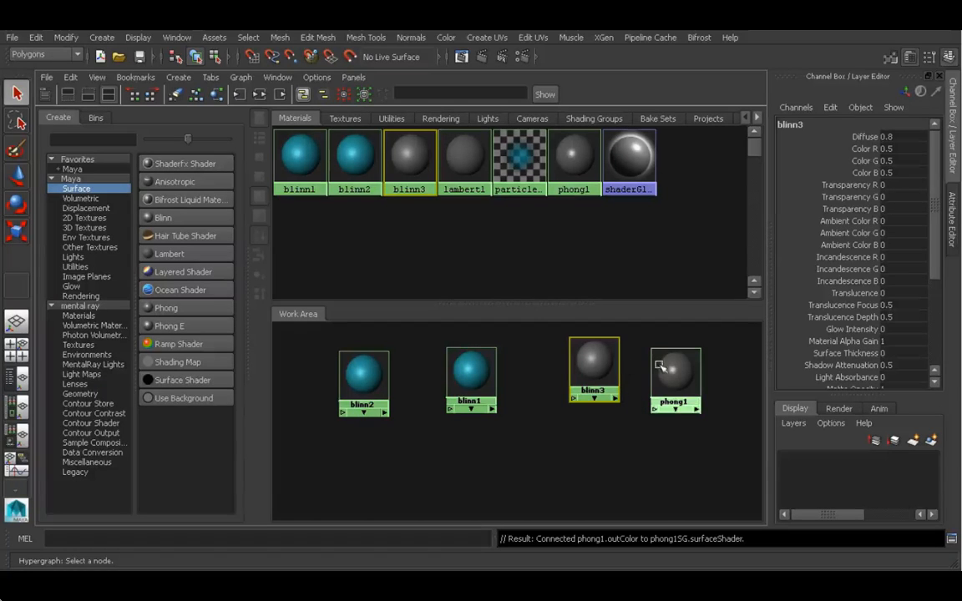
pyautogui.moveTo(672, 371); pyautogui.dragTo(678, 399)
pyautogui.moveTo(597, 386); pyautogui.dragTo(600, 411)
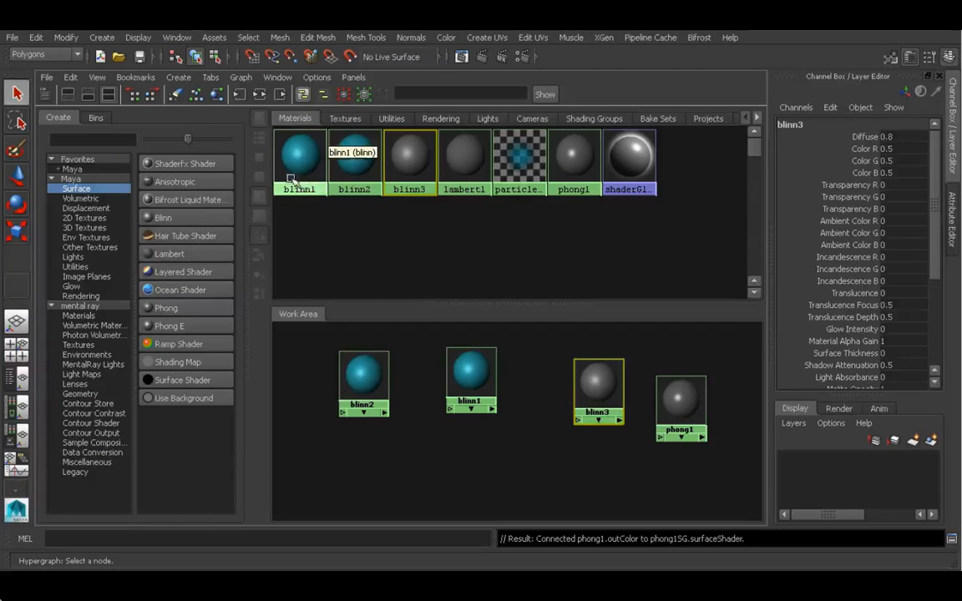
# Delete all unused nodes from the Hypershade and reposition the blinn1 node in the work area
pyautogui.click(70, 77)
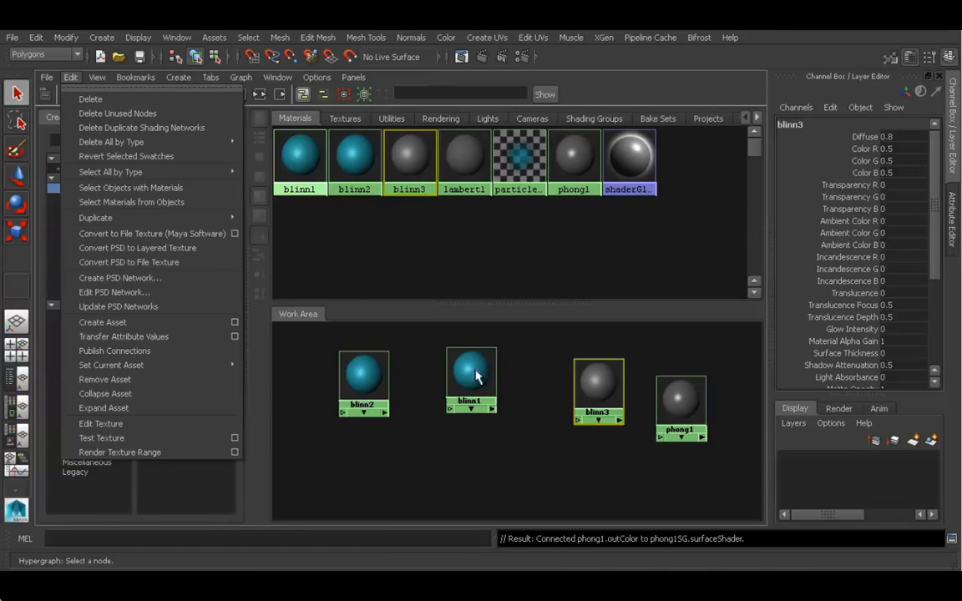
pyautogui.click(138, 113)
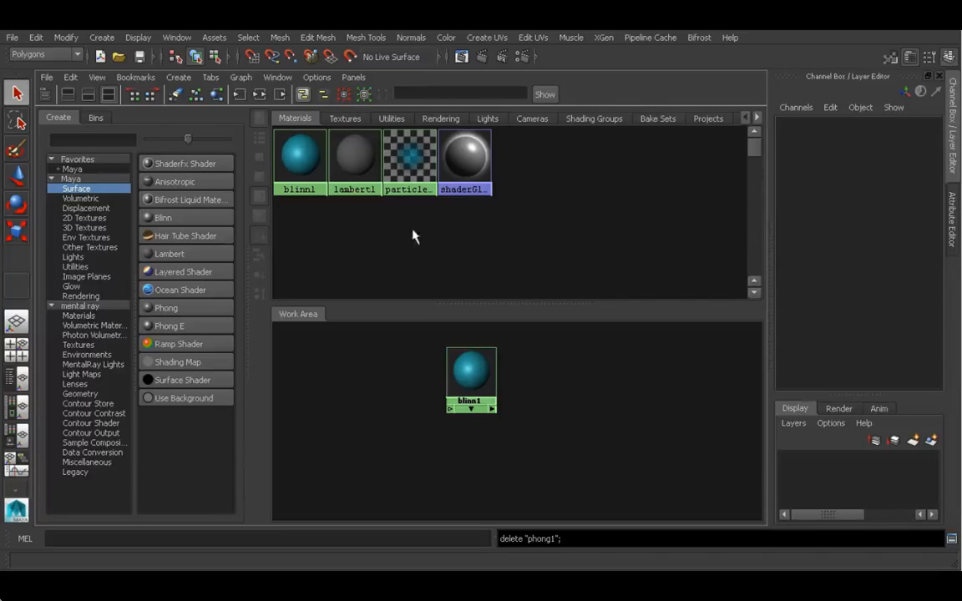
pyautogui.moveTo(477, 383); pyautogui.dragTo(432, 387)
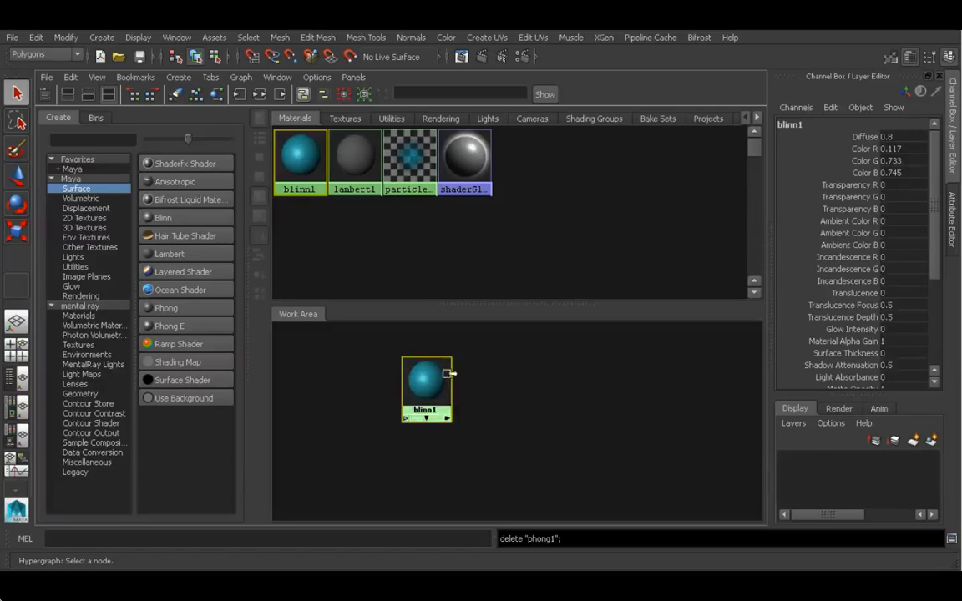